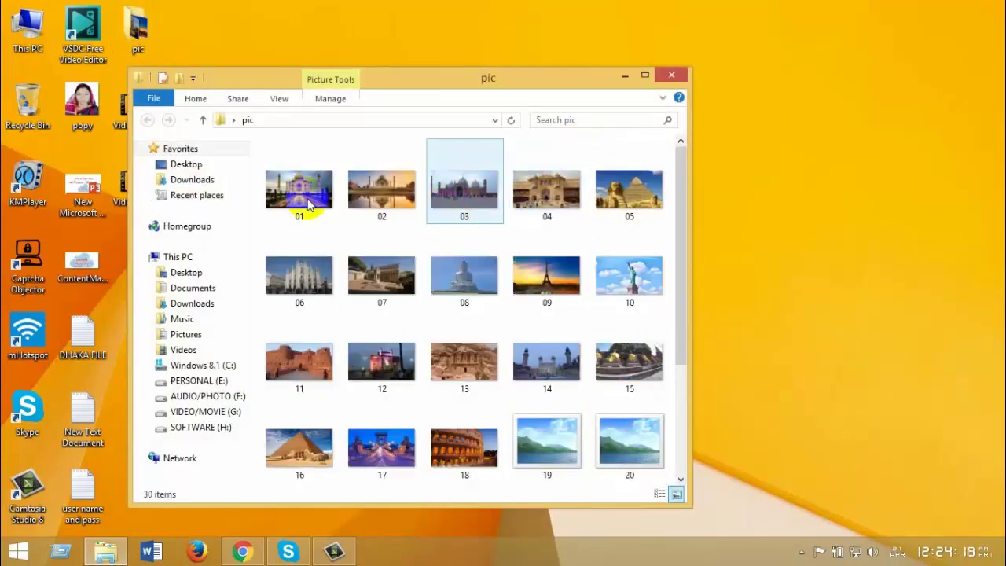
Step: Look over the numbered pictures in the pic folder and close the folder window
{"action": "left_click", "coordinate": [568, 83]}
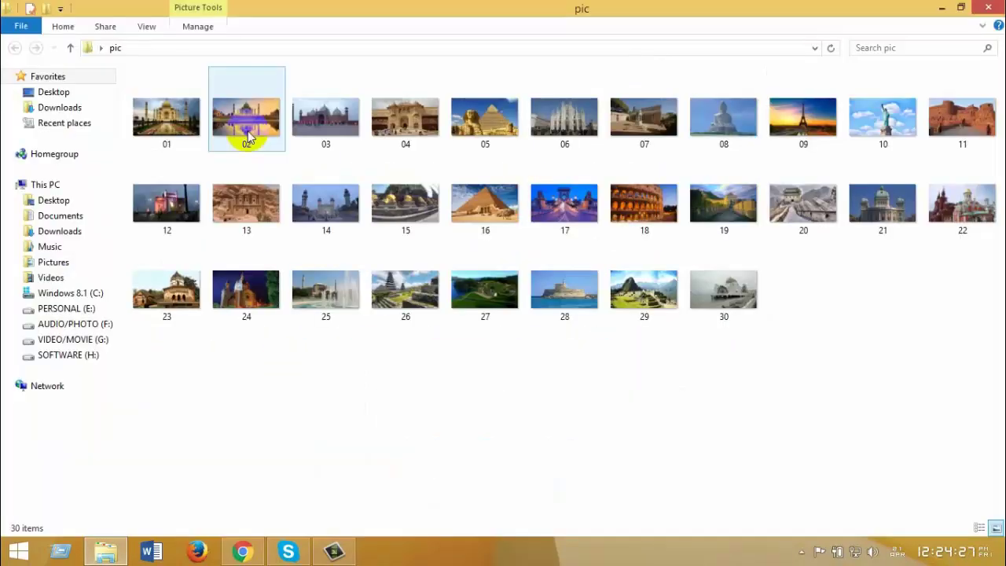
{"action": "mouse_move", "coordinate": [251, 139]}
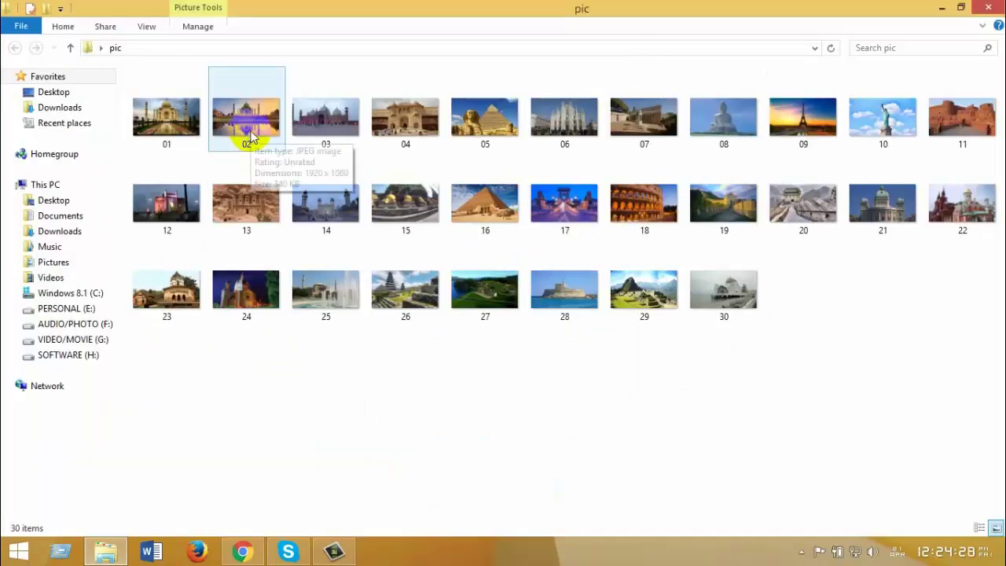
{"action": "double_click", "coordinate": [584, 7]}
{"action": "left_click", "coordinate": [672, 73]}
{"action": "right_click", "coordinate": [627, 51]}
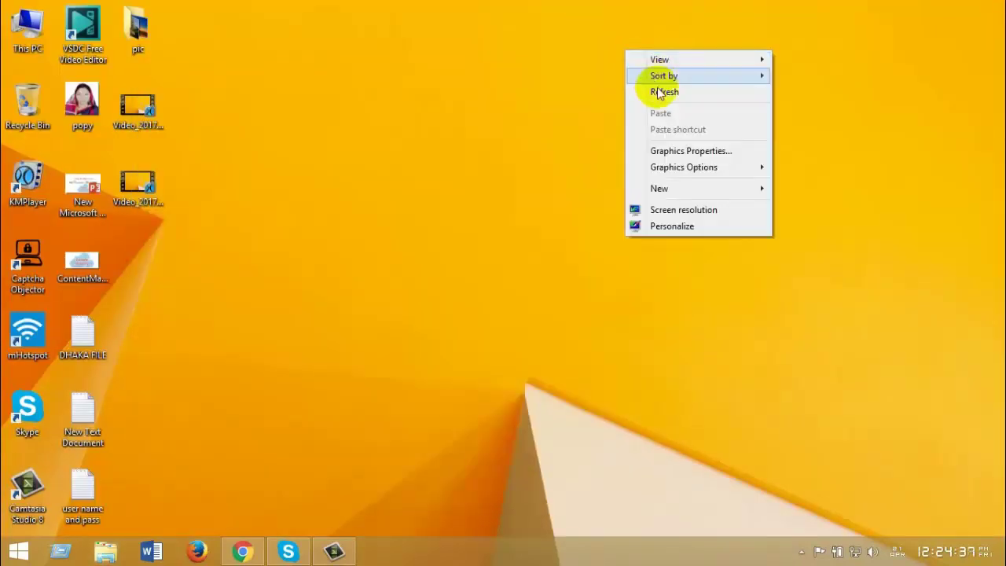
{"action": "left_click", "coordinate": [660, 92]}
{"action": "right_click", "coordinate": [657, 88]}
{"action": "left_click", "coordinate": [695, 130]}
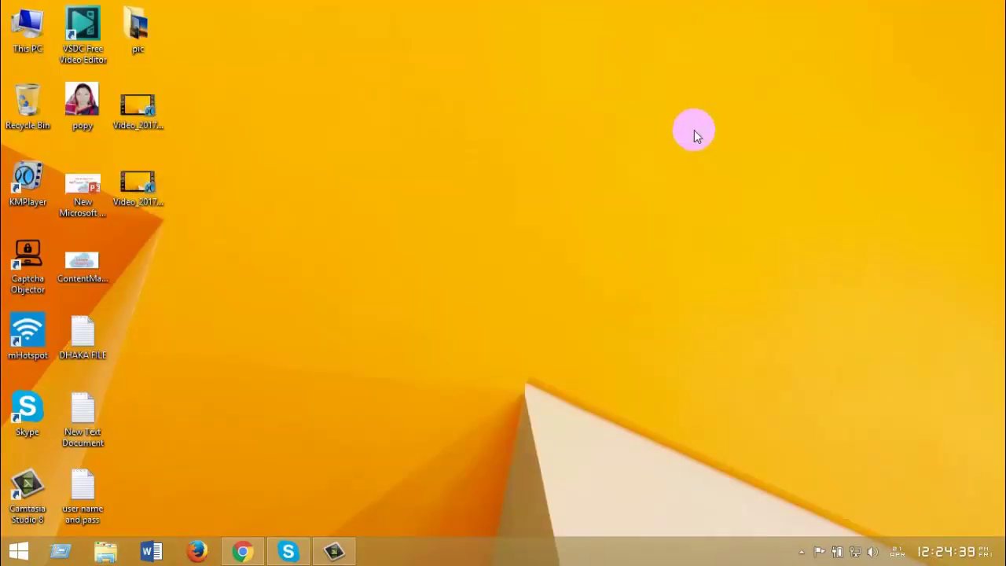
{"action": "right_click", "coordinate": [489, 102]}
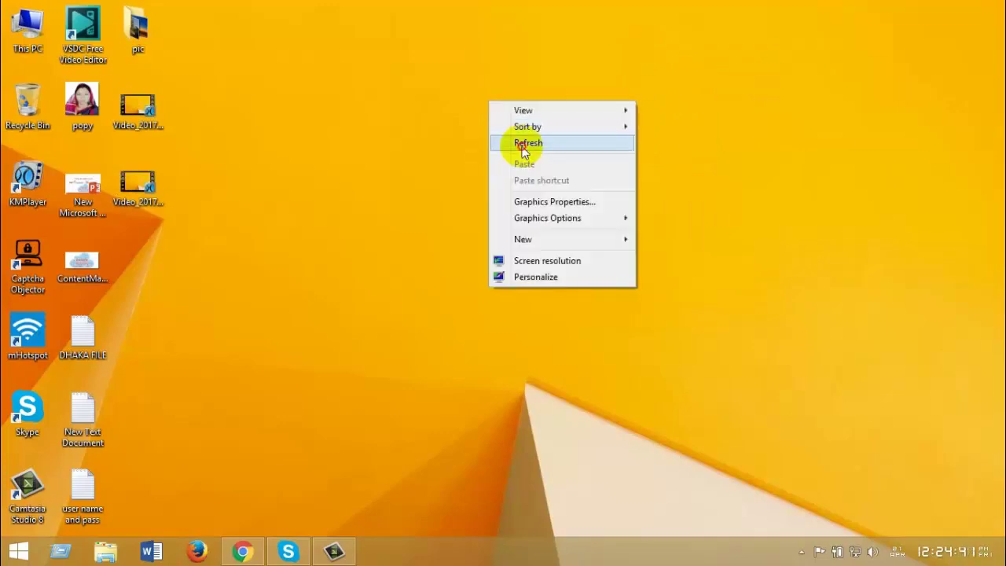
{"action": "left_click", "coordinate": [523, 142]}
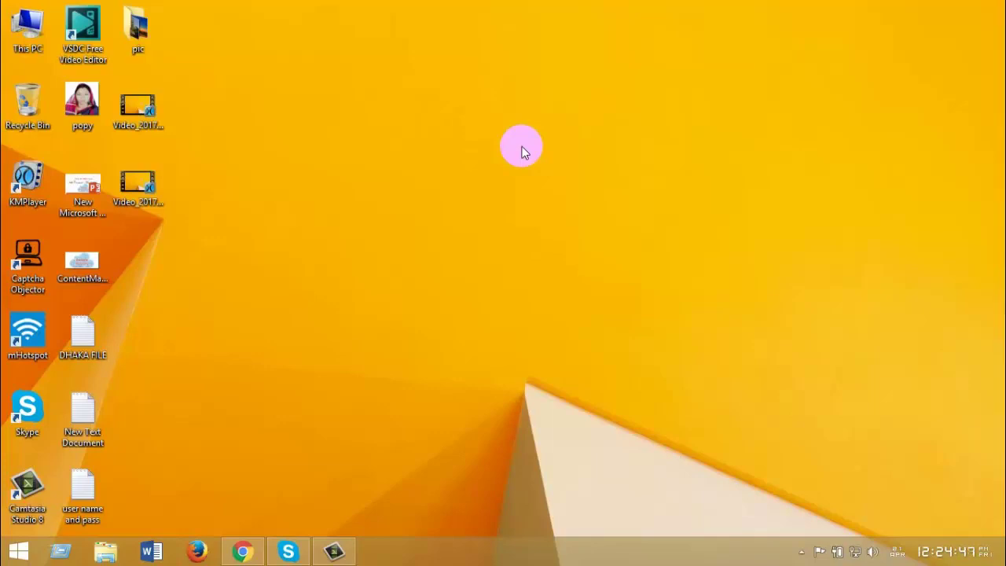
Step: Switch to Camtasia Studio and import all the pictures from the pic folder
{"action": "left_click", "coordinate": [334, 551]}
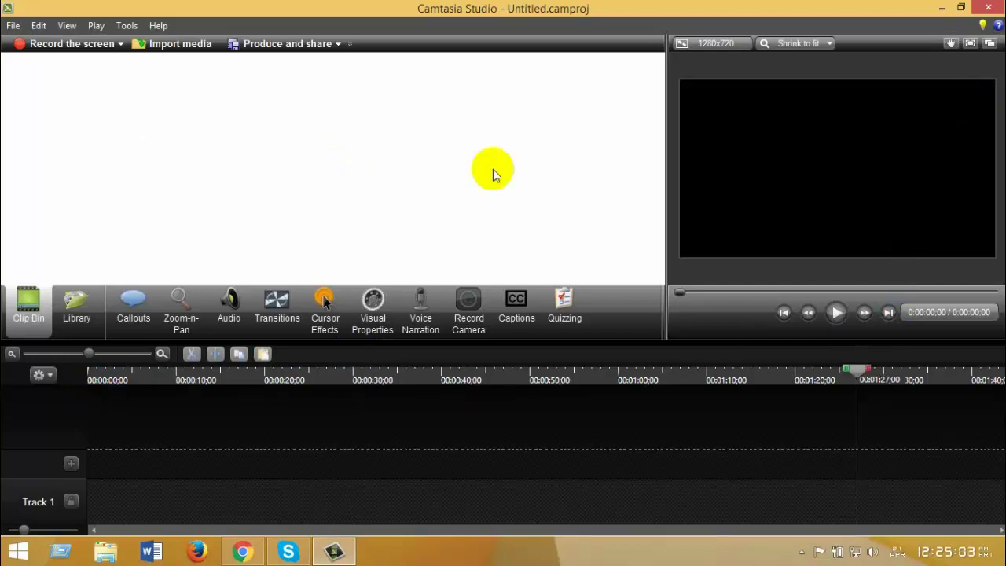
{"action": "left_click", "coordinate": [183, 46]}
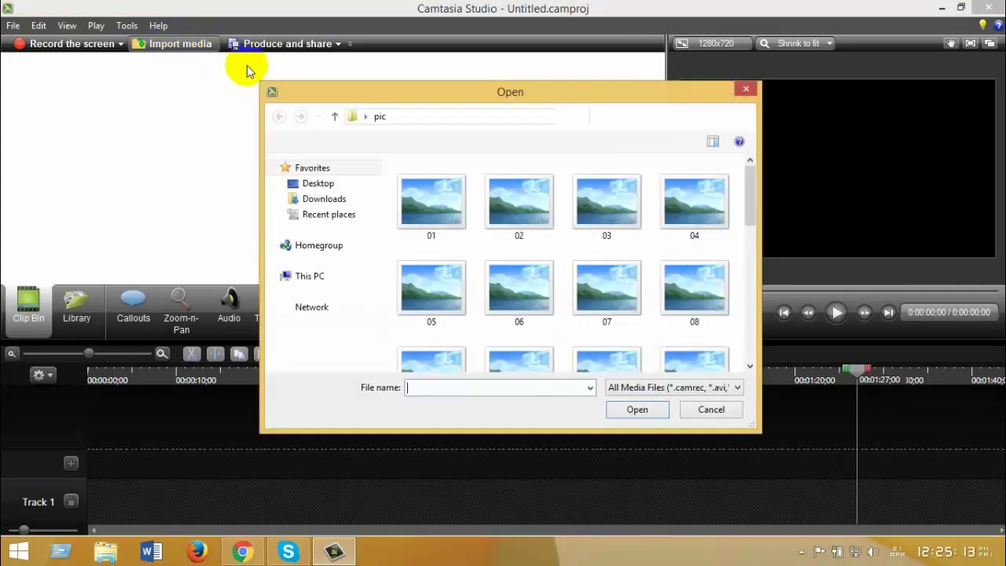
{"action": "left_click", "coordinate": [438, 217]}
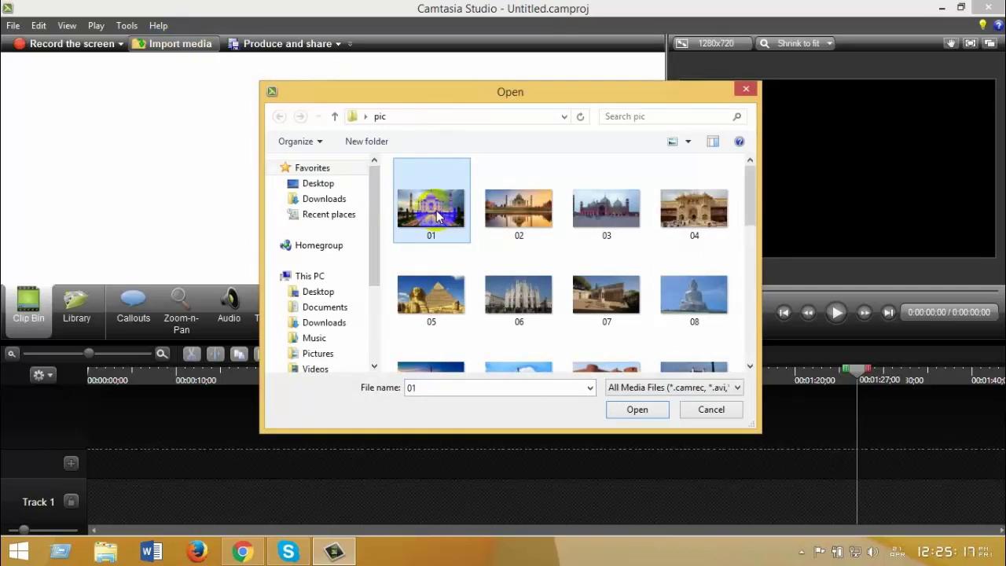
{"action": "key", "text": "ctrl+a"}
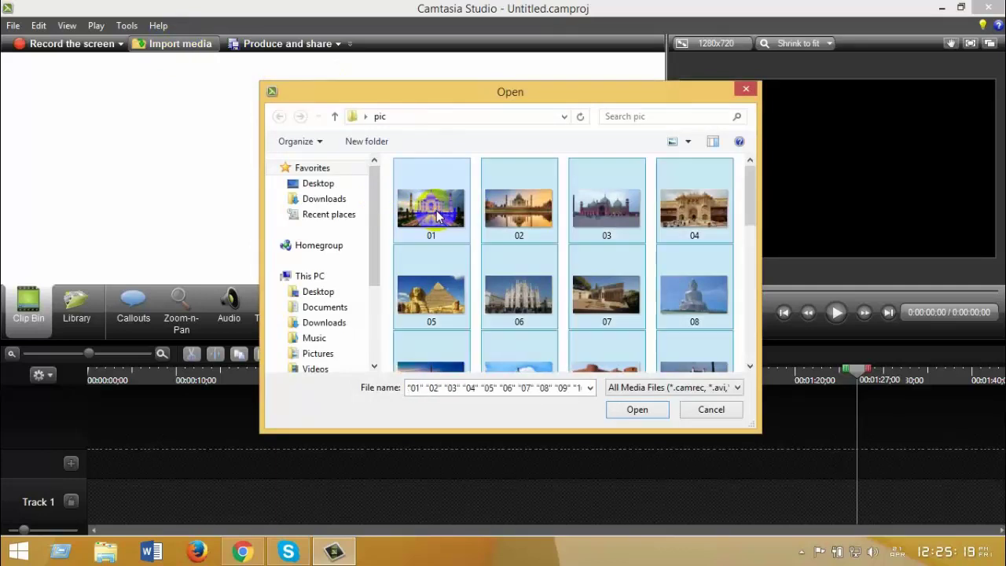
{"action": "left_click", "coordinate": [637, 410]}
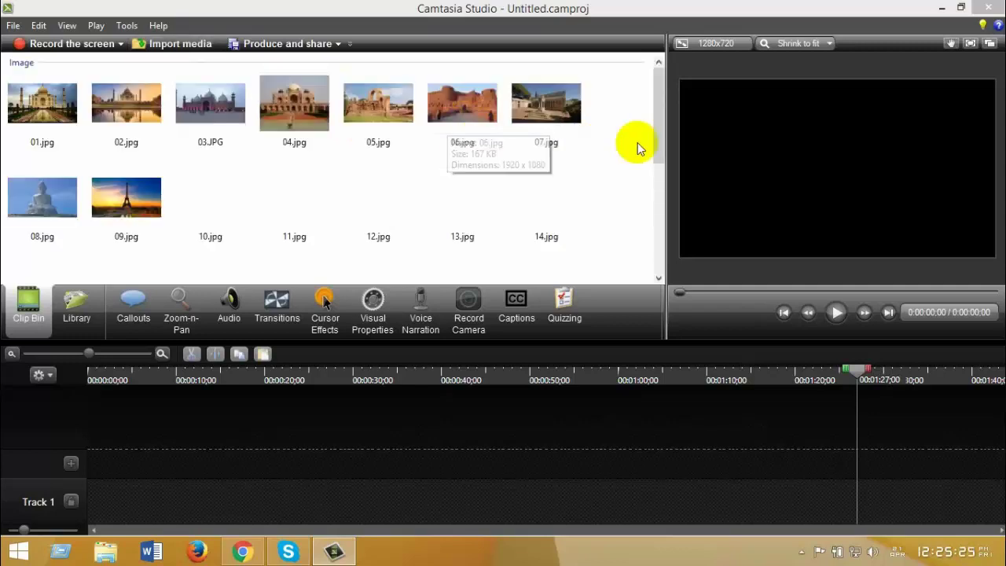
Step: Place all the imported pictures in sequence on Track 1, starting about 5 seconds into the timeline
{"action": "left_click_drag", "start_coordinate": [657, 116], "coordinate": [673, 96]}
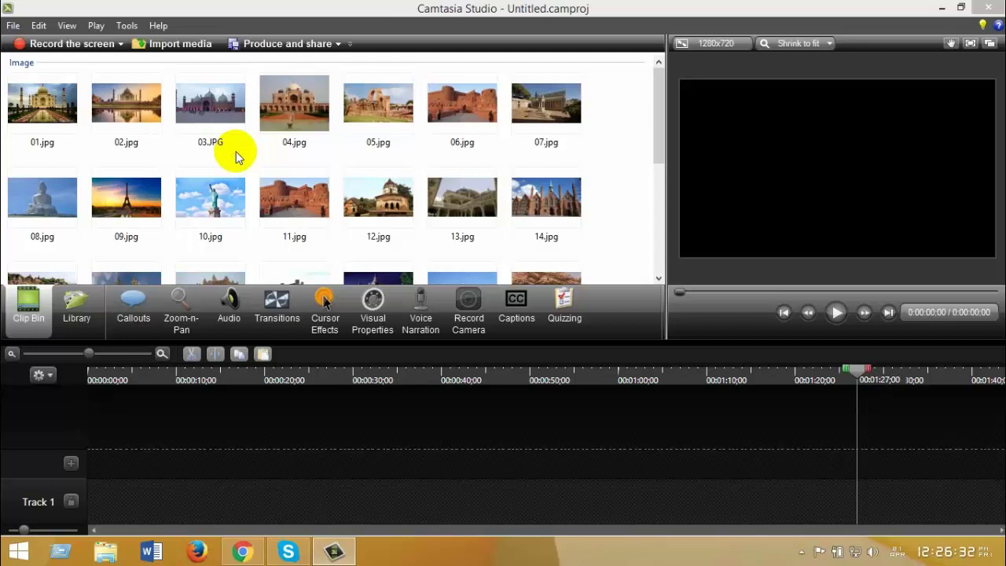
{"action": "key", "text": "ctrl+a"}
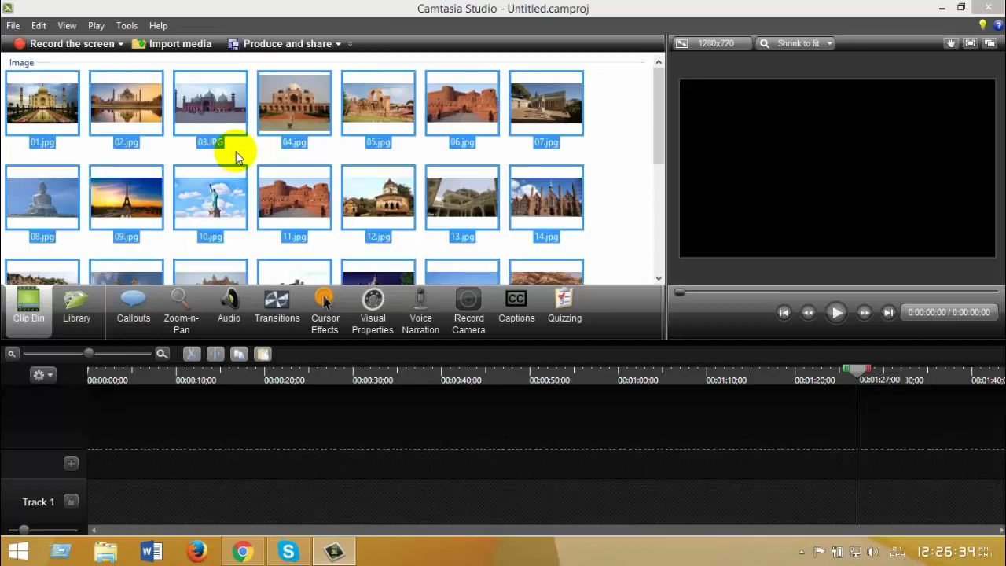
{"action": "mouse_move", "coordinate": [67, 136]}
{"action": "left_mouse_down"}
{"action": "mouse_move", "coordinate": [162, 420]}
{"action": "mouse_move", "coordinate": [167, 513]}
{"action": "mouse_move", "coordinate": [163, 505]}
{"action": "left_mouse_up"}
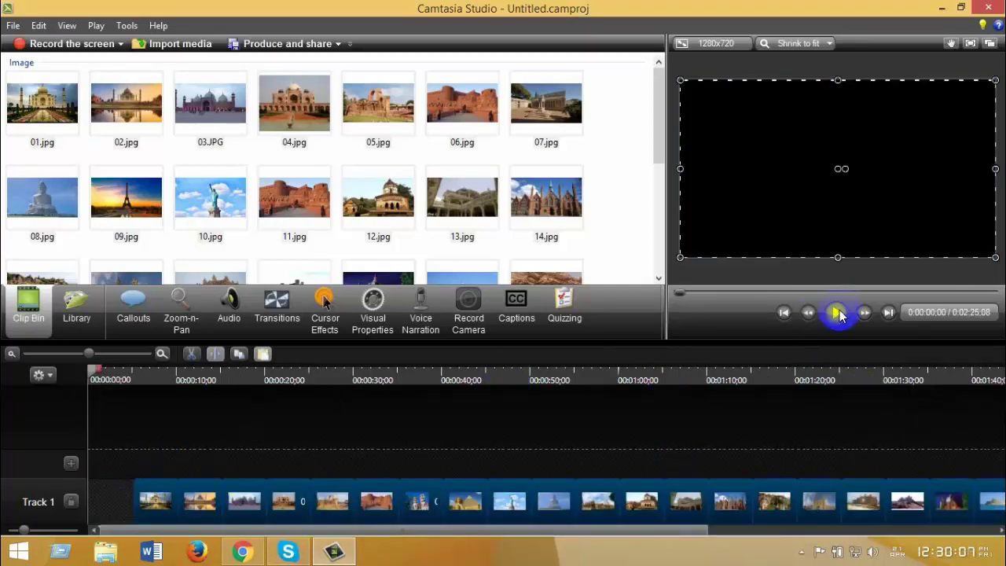
{"action": "left_click_drag", "start_coordinate": [90, 370], "coordinate": [578, 425]}
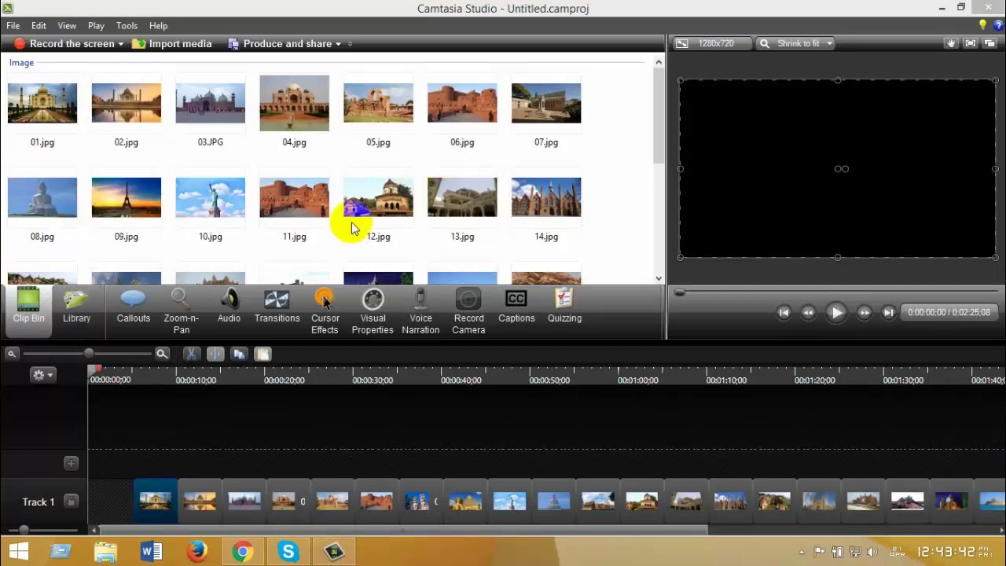
Step: Add the Animated Title from the library's Theme - Main Event folder to the start of the timeline
{"action": "left_click", "coordinate": [76, 304]}
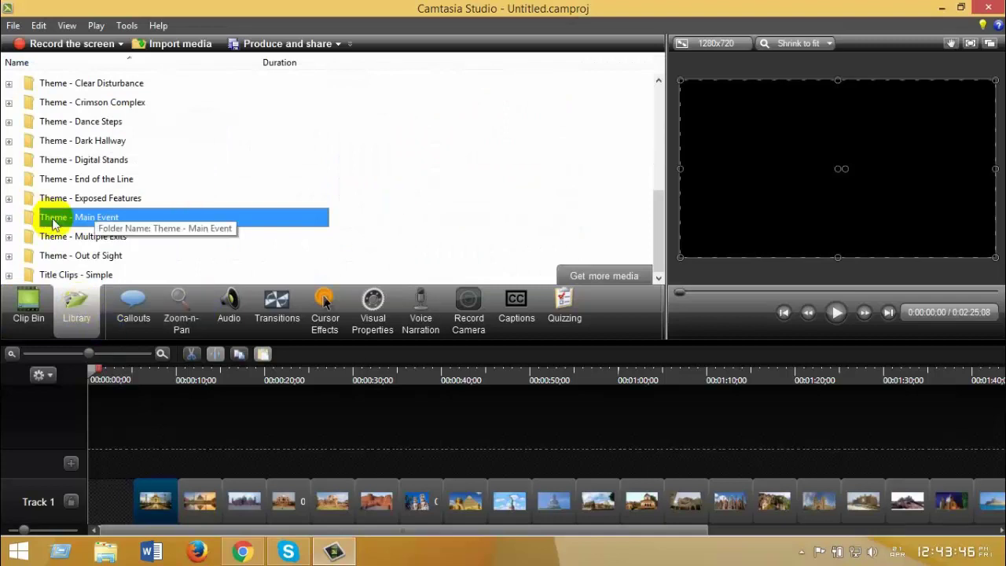
{"action": "double_click", "coordinate": [115, 221]}
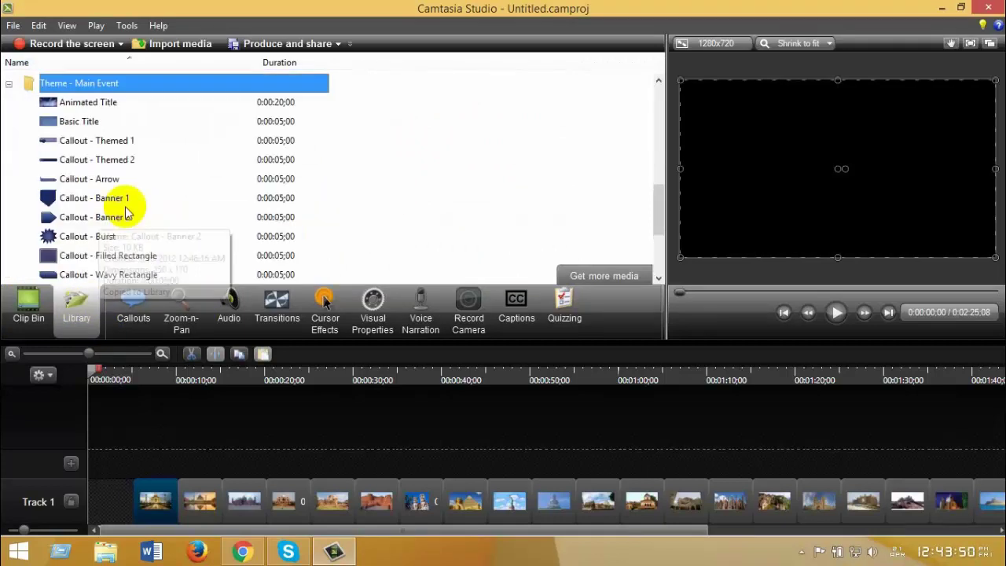
{"action": "left_click", "coordinate": [88, 106]}
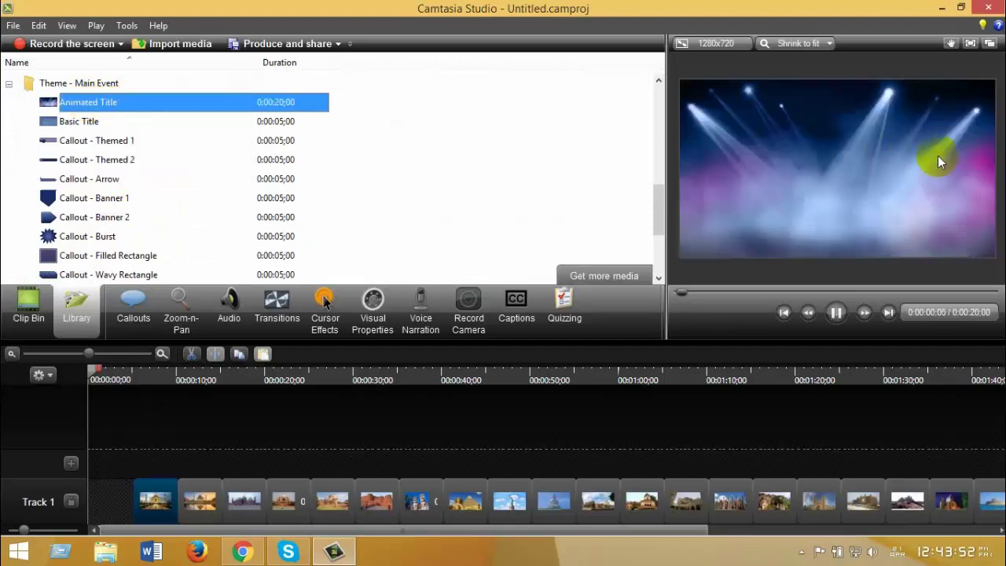
{"action": "right_click", "coordinate": [95, 105]}
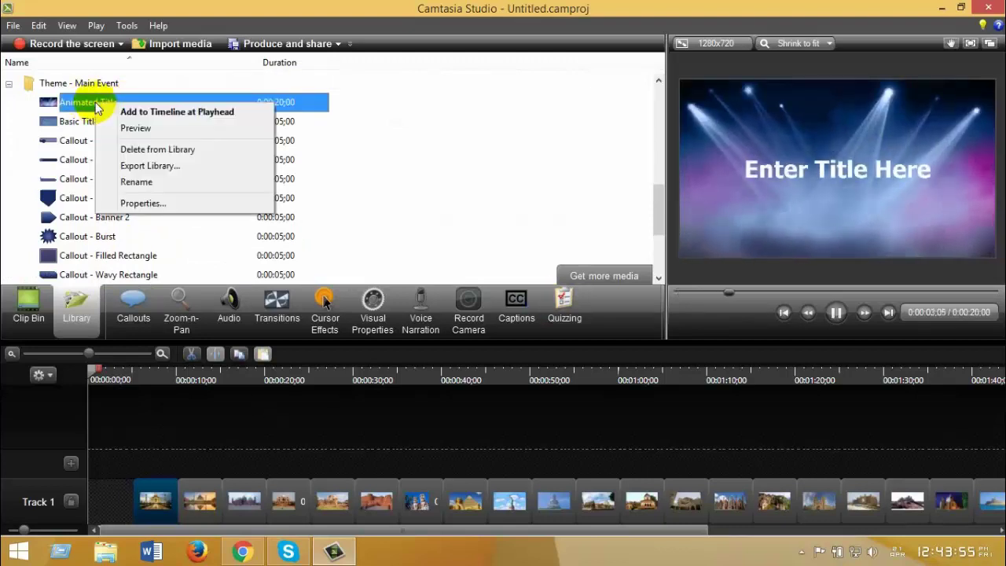
{"action": "left_click", "coordinate": [147, 116]}
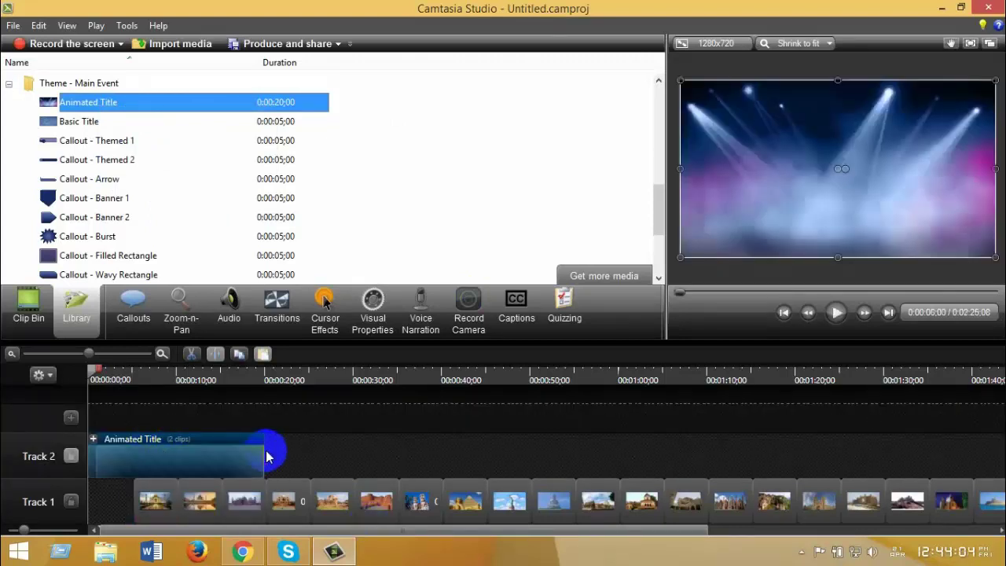
Step: Shorten the Animated Title clip to about 5 seconds and move it into the gap before the first picture on Track 1
{"action": "left_click_drag", "start_coordinate": [263, 450], "coordinate": [134, 456]}
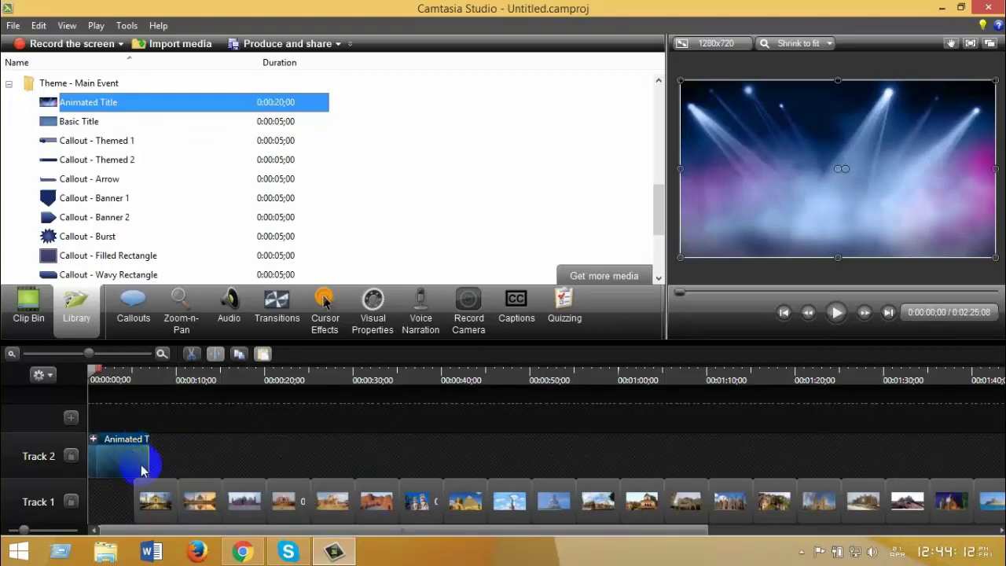
{"action": "left_click_drag", "start_coordinate": [149, 454], "coordinate": [114, 493]}
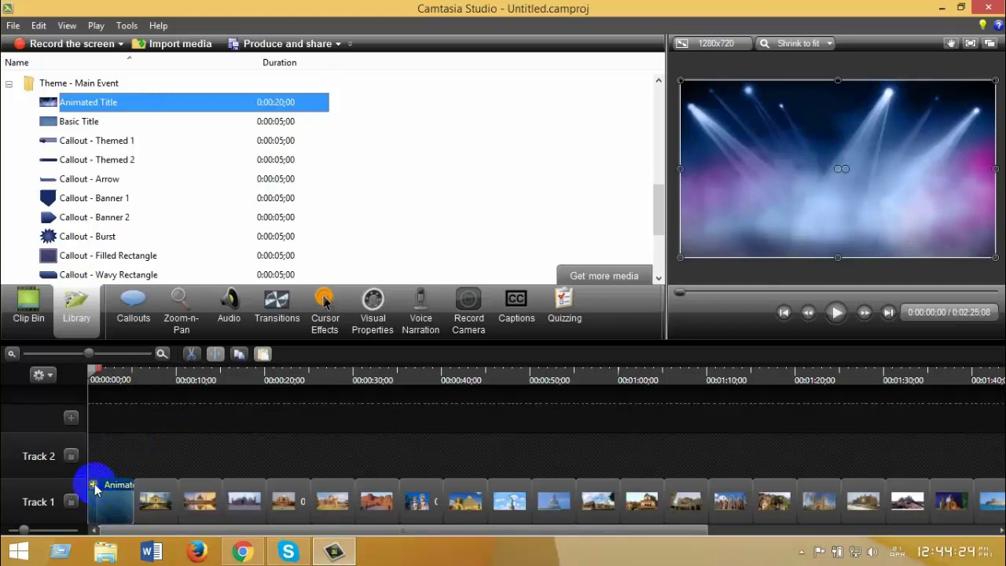
Step: Expand the Animated Title group, set its callout text to "Welcome to my channel", and collapse the group again
{"action": "left_click_drag", "start_coordinate": [95, 489], "coordinate": [122, 465]}
{"action": "left_click", "coordinate": [134, 310]}
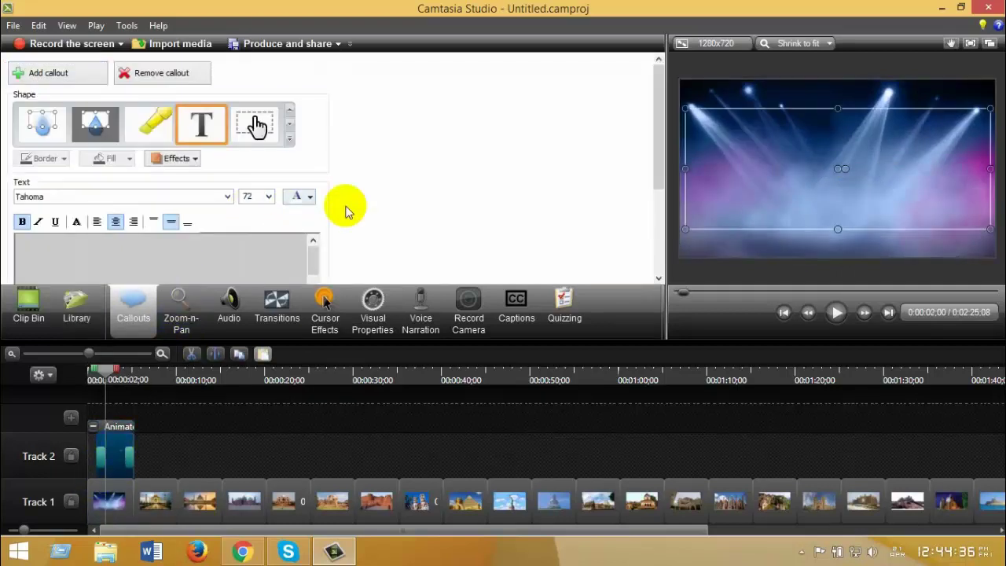
{"action": "left_click", "coordinate": [185, 252]}
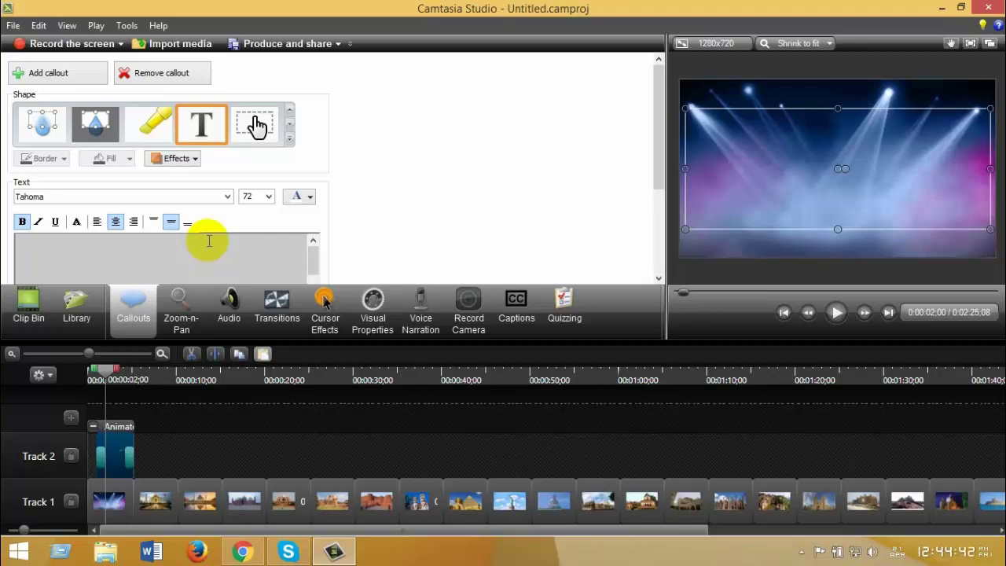
{"action": "type", "text": "W"}
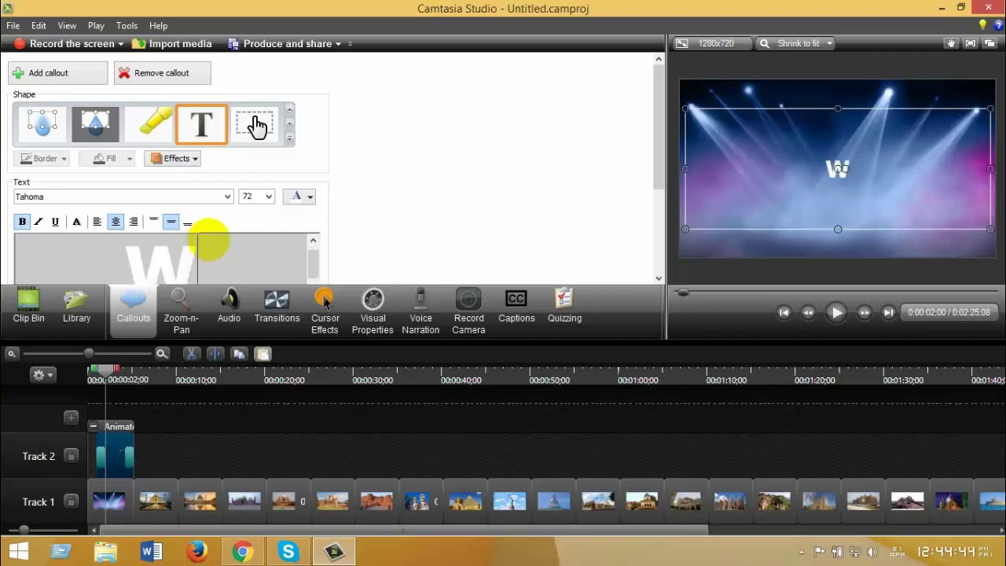
{"action": "type", "text": "elcome"}
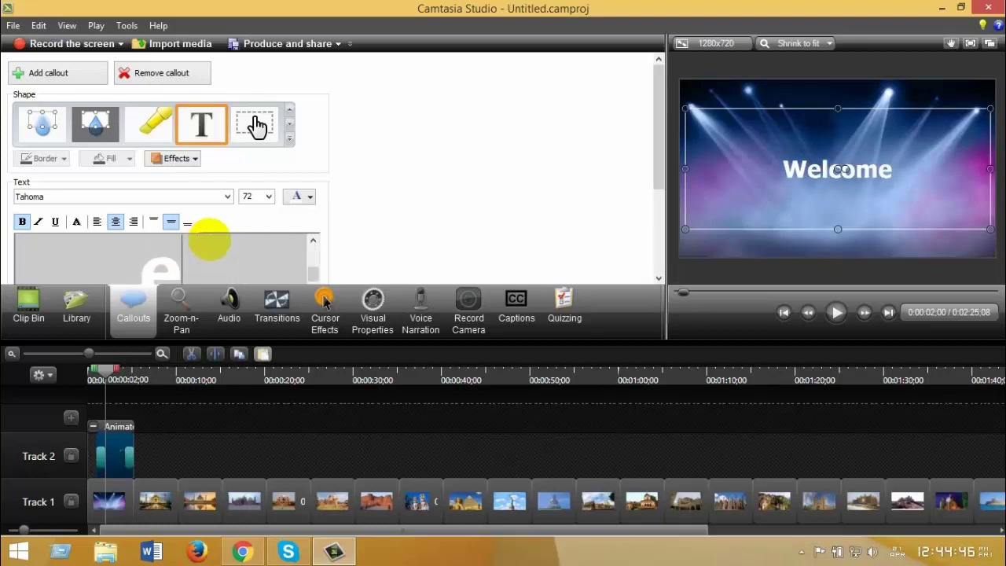
{"action": "type", "text": " to"}
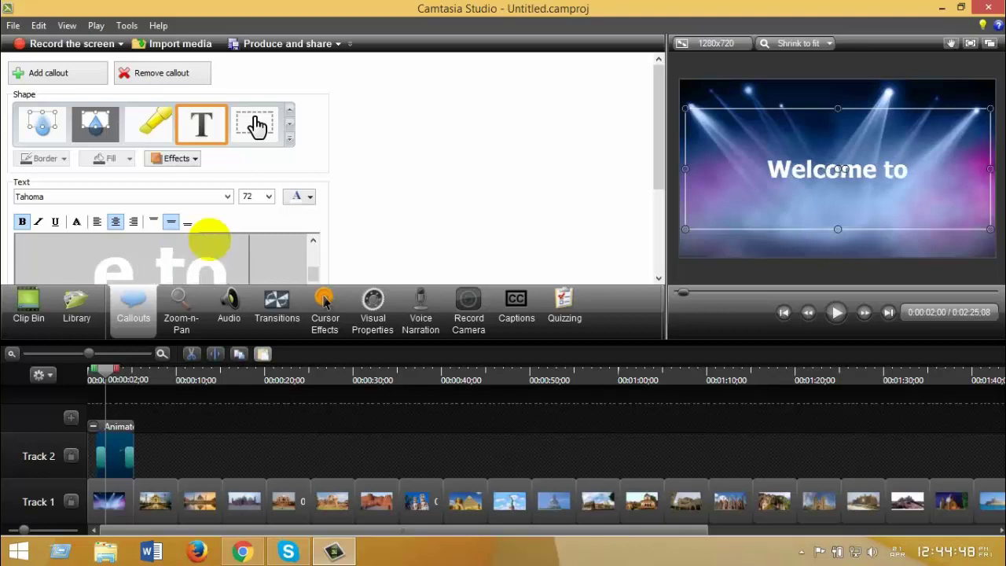
{"action": "type", "text": " my ch"}
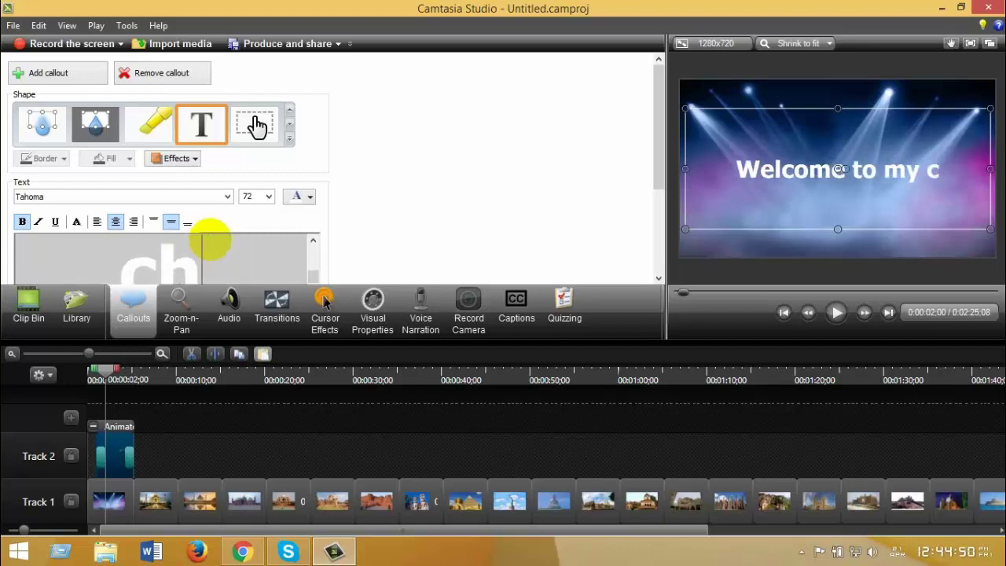
{"action": "type", "text": "annel"}
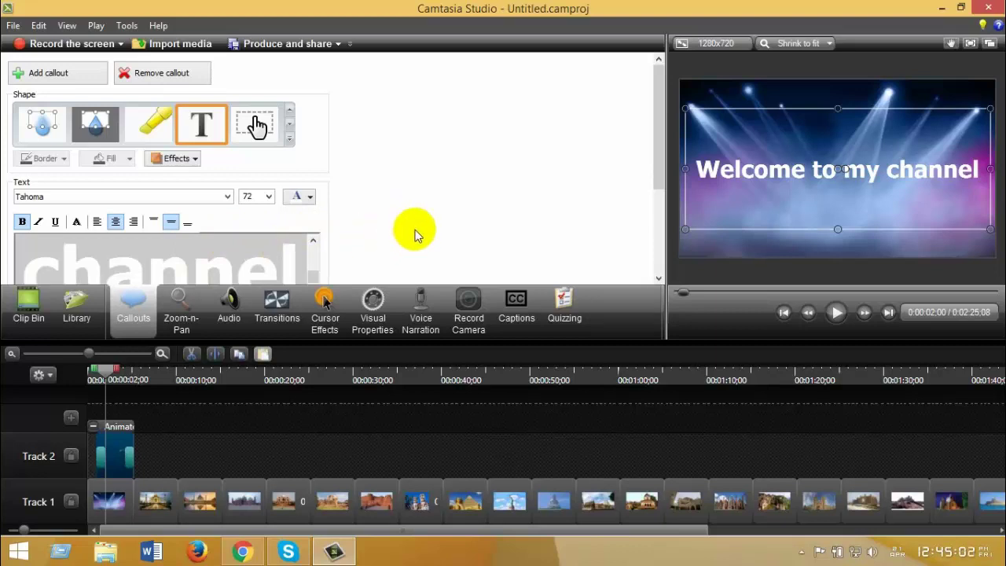
{"action": "left_click", "coordinate": [124, 432]}
{"action": "left_click_drag", "start_coordinate": [124, 433], "coordinate": [118, 496]}
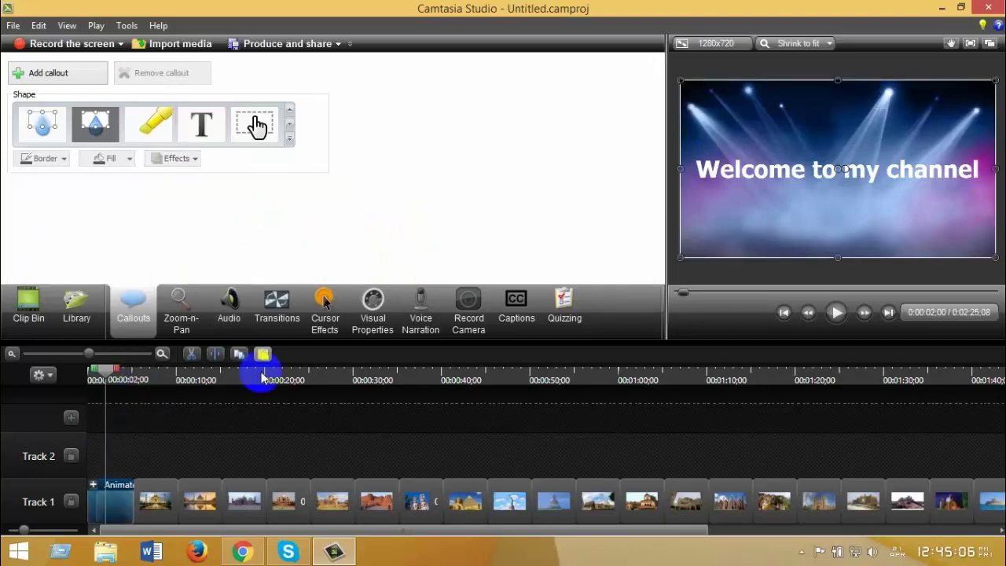
Step: Expand the Animated Title group and set the color of its whole callout text to primary red
{"action": "left_click_drag", "start_coordinate": [90, 483], "coordinate": [114, 452]}
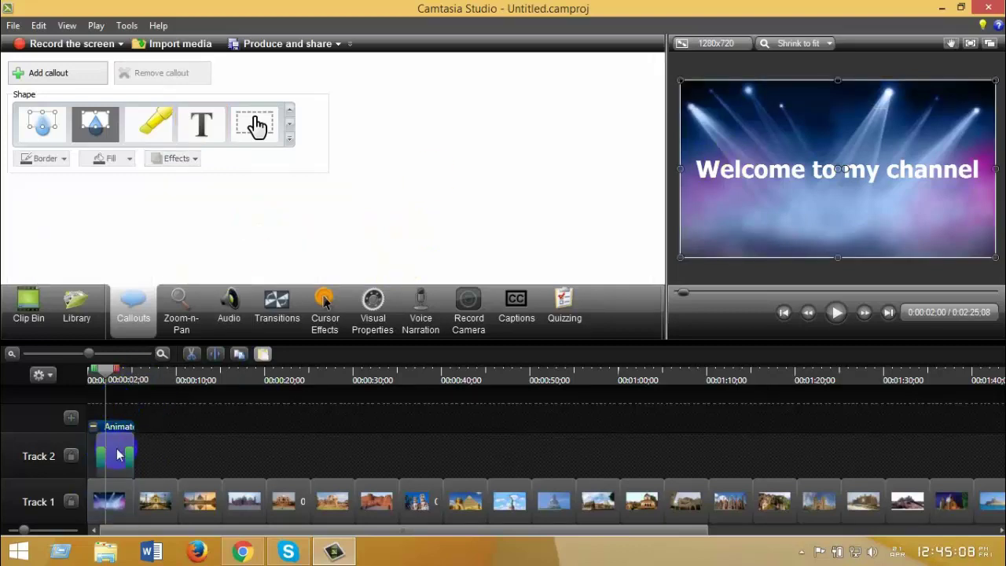
{"action": "left_click", "coordinate": [114, 456]}
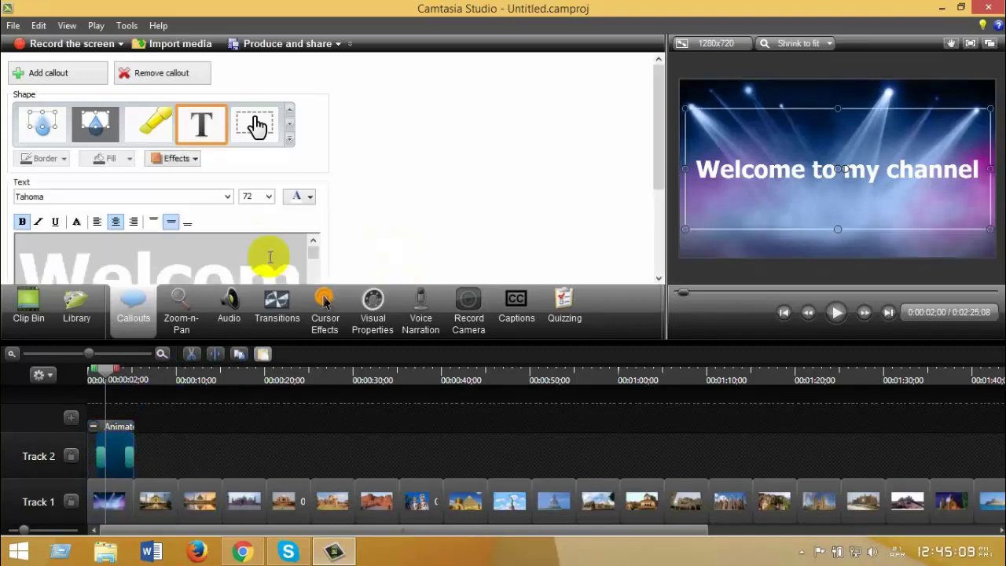
{"action": "left_click", "coordinate": [303, 197]}
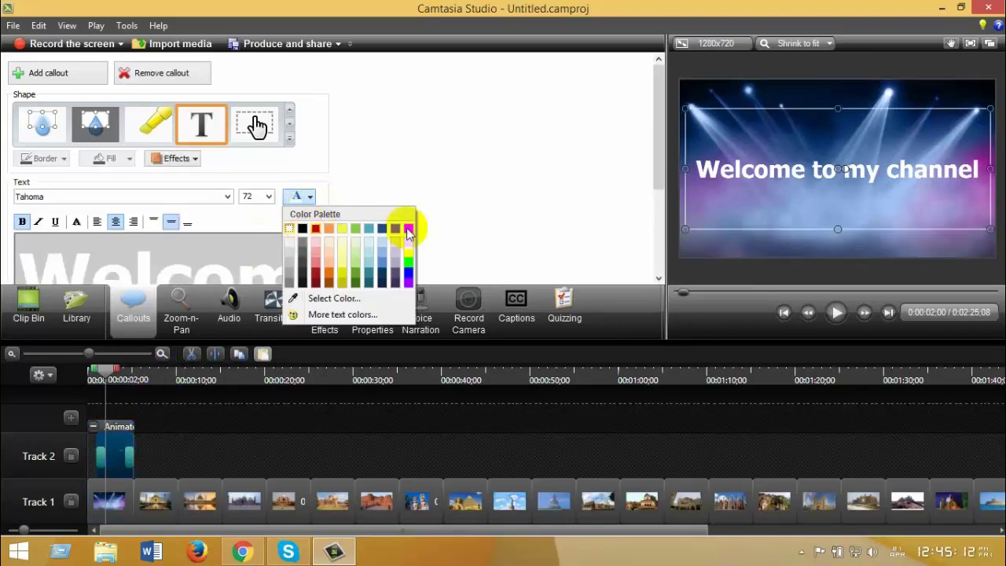
{"action": "left_click", "coordinate": [224, 270]}
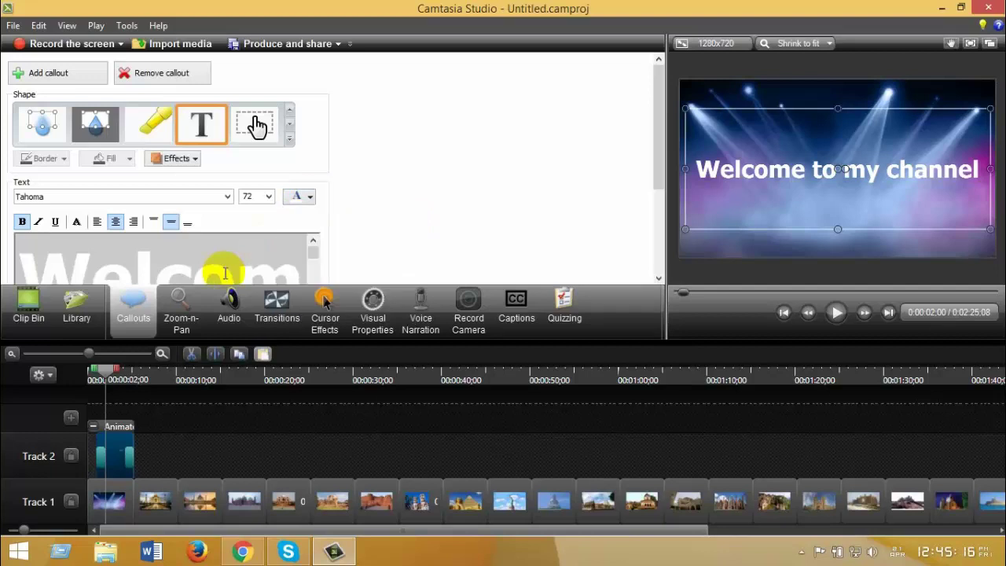
{"action": "key", "text": "ctrl+a"}
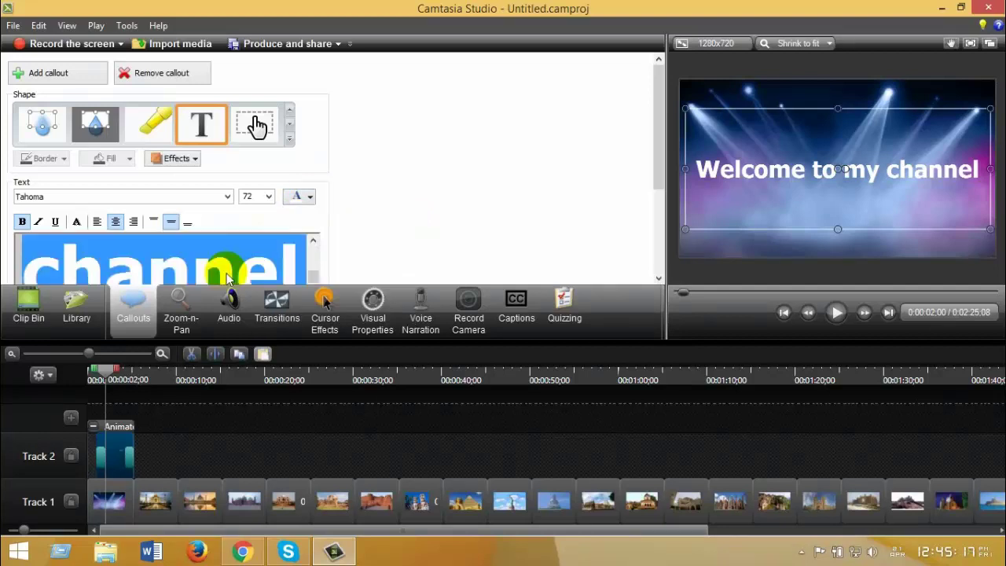
{"action": "left_click", "coordinate": [309, 198]}
{"action": "left_click", "coordinate": [407, 233]}
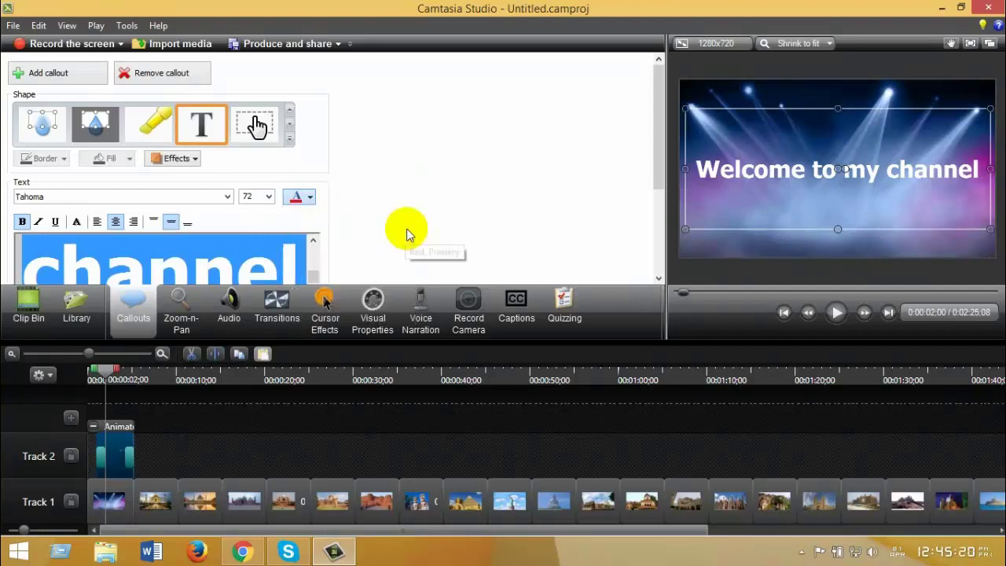
Step: Add a period at the end of the title text and collapse the Animated Title group
{"action": "left_click", "coordinate": [297, 271]}
{"action": "type", "text": "."}
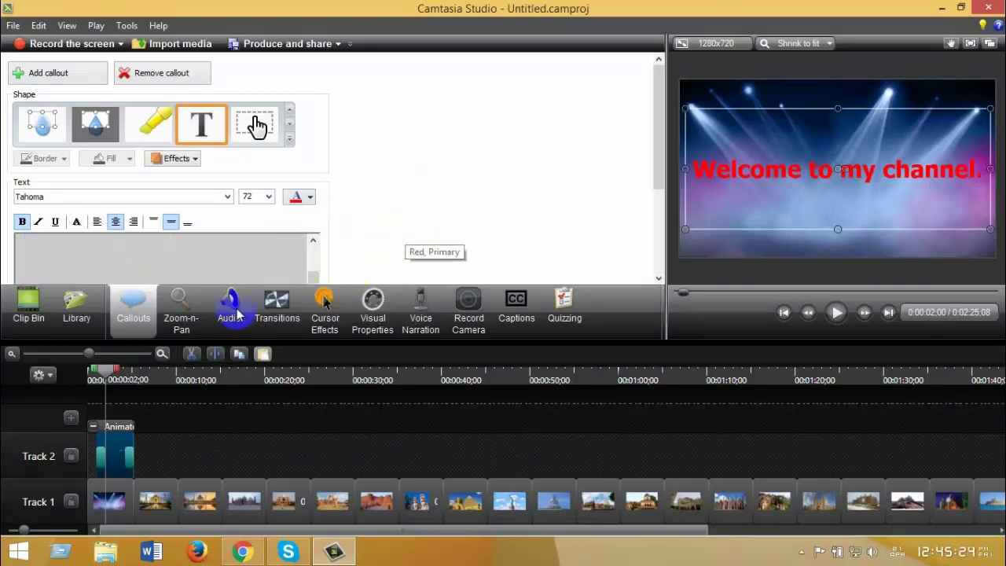
{"action": "left_click", "coordinate": [108, 428]}
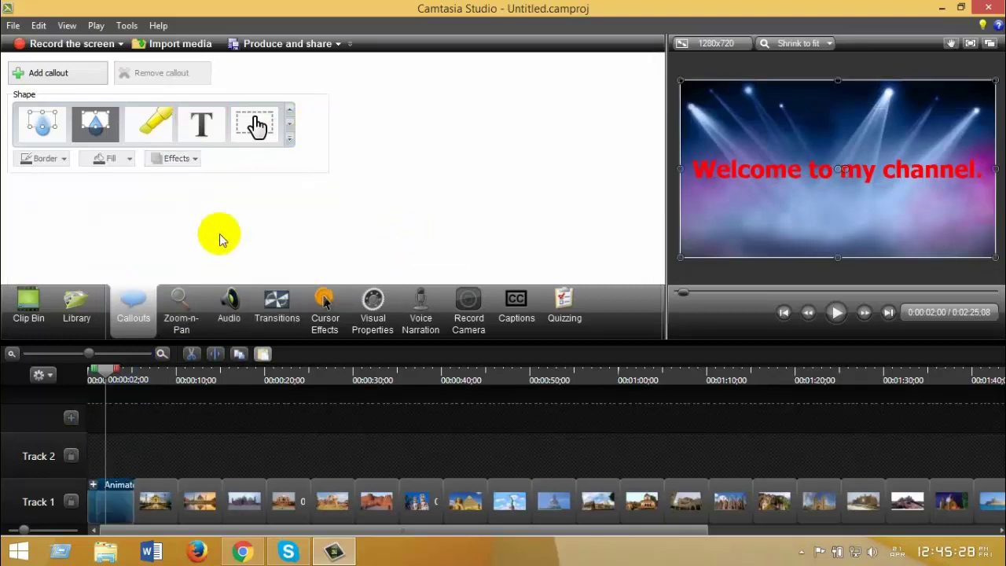
Step: Import the Universal audio file from the You tube song folder inside Digital marketing on the PERSONAL (E:) drive
{"action": "left_click", "coordinate": [37, 313]}
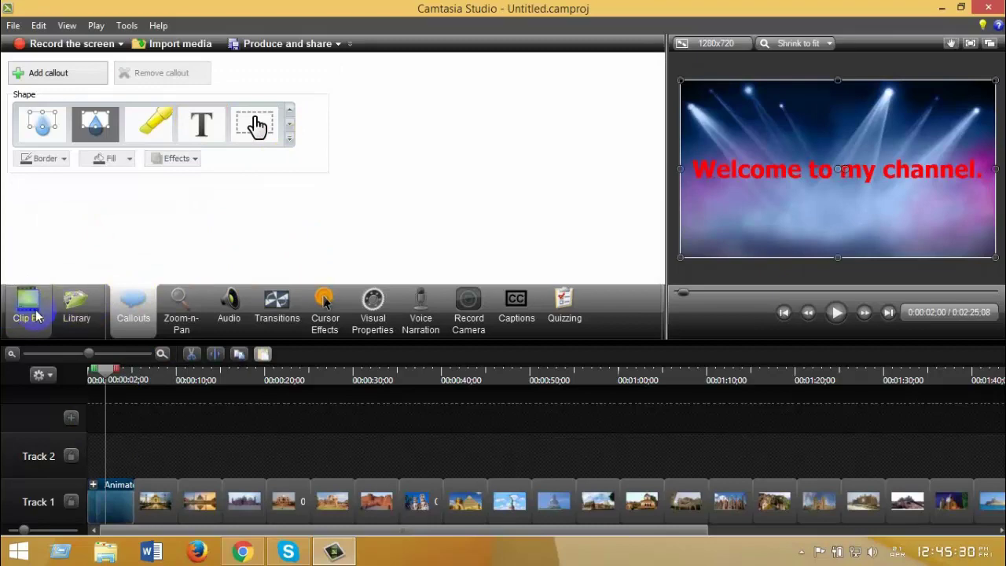
{"action": "left_click", "coordinate": [35, 314]}
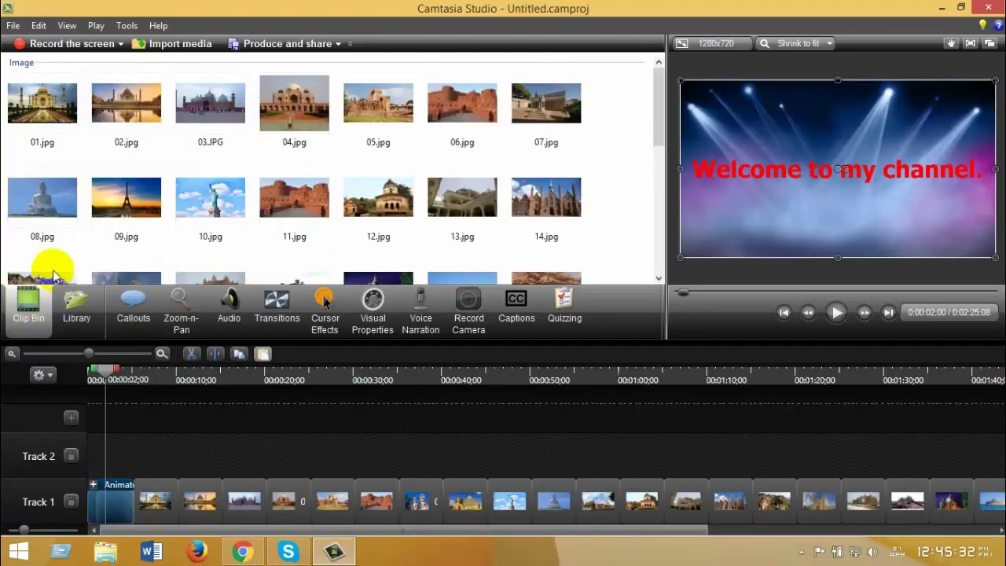
{"action": "left_click", "coordinate": [197, 41]}
{"action": "scroll", "coordinate": [377, 259], "scroll_direction": "down", "scroll_amount": 2}
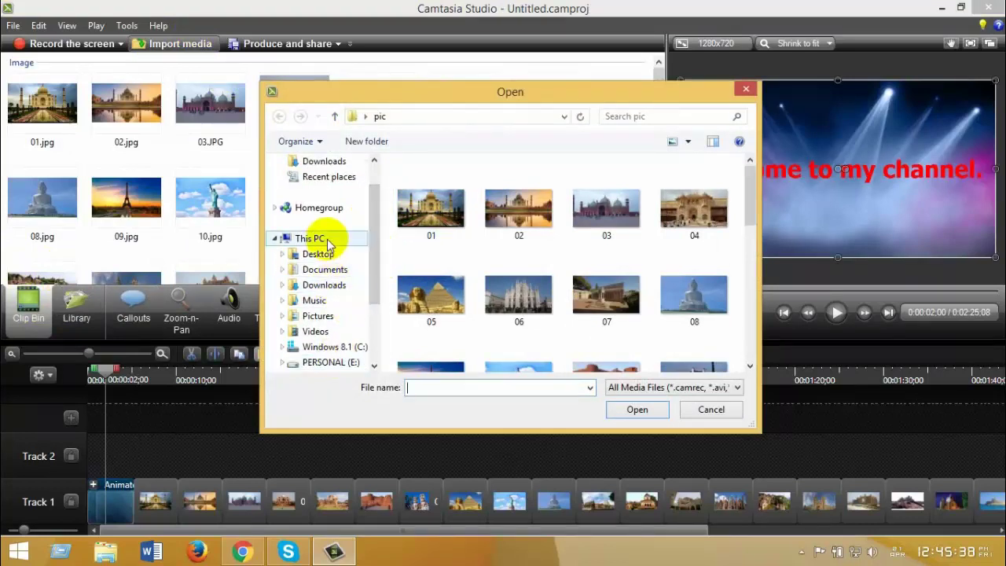
{"action": "left_click", "coordinate": [328, 361]}
{"action": "double_click", "coordinate": [504, 197]}
{"action": "left_click", "coordinate": [516, 200]}
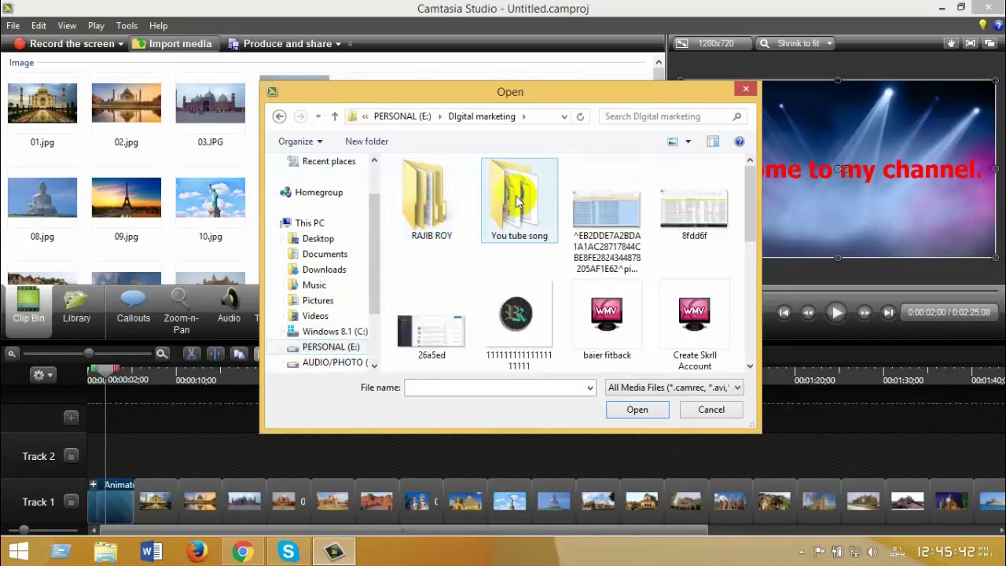
{"action": "double_click", "coordinate": [517, 200]}
{"action": "left_click", "coordinate": [517, 218]}
{"action": "scroll", "coordinate": [511, 260], "scroll_direction": "down", "scroll_amount": 4}
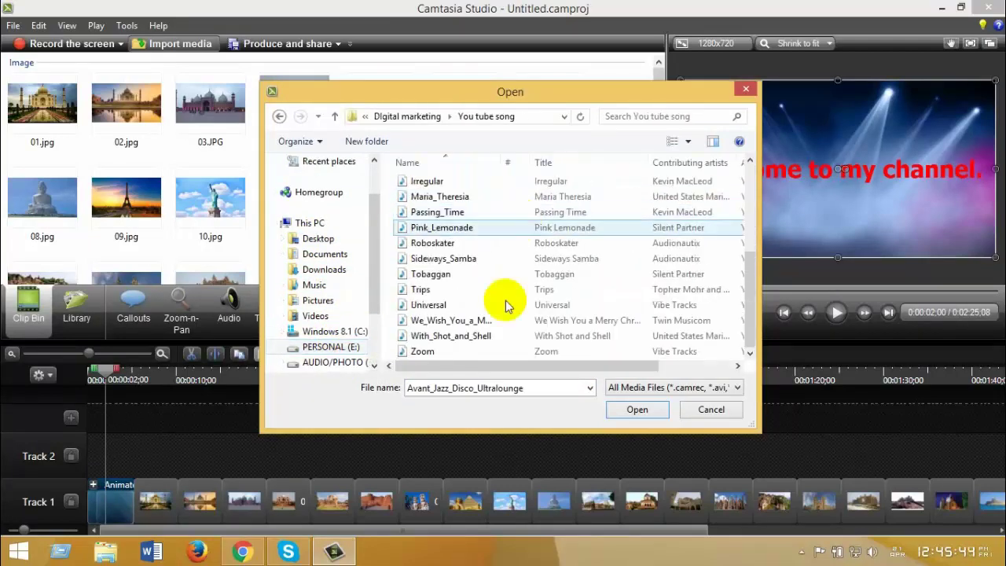
{"action": "double_click", "coordinate": [433, 302]}
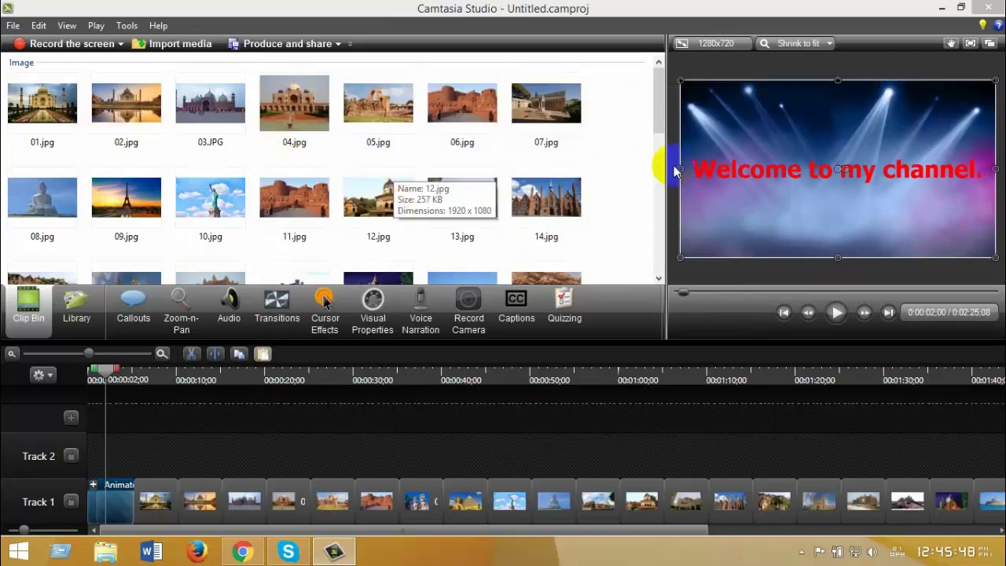
Step: Place Universal.mp3 on Track 2 and shift it to start about 1 second into the timeline
{"action": "scroll", "coordinate": [651, 210], "scroll_direction": "down", "scroll_amount": 5}
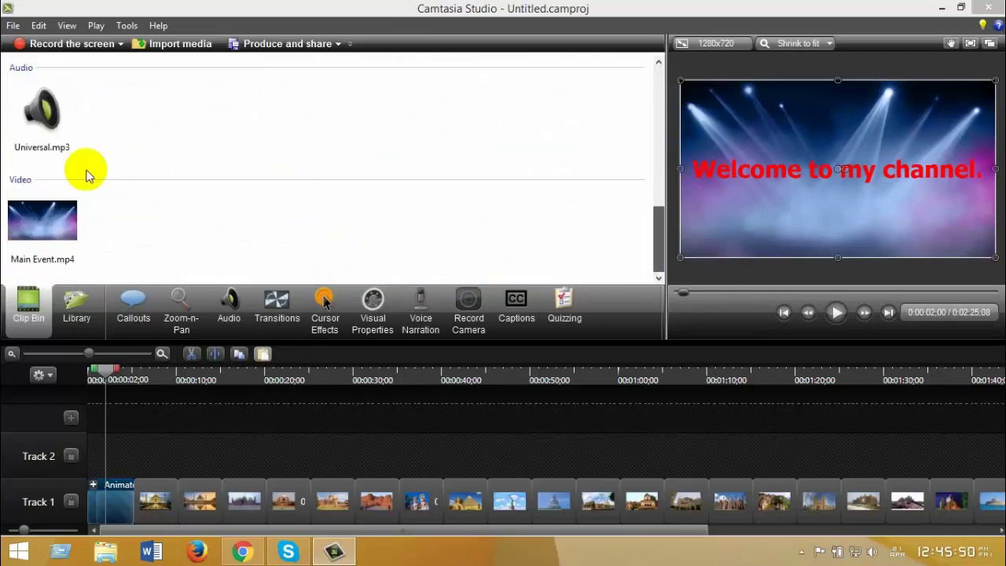
{"action": "left_click_drag", "start_coordinate": [53, 134], "coordinate": [154, 435]}
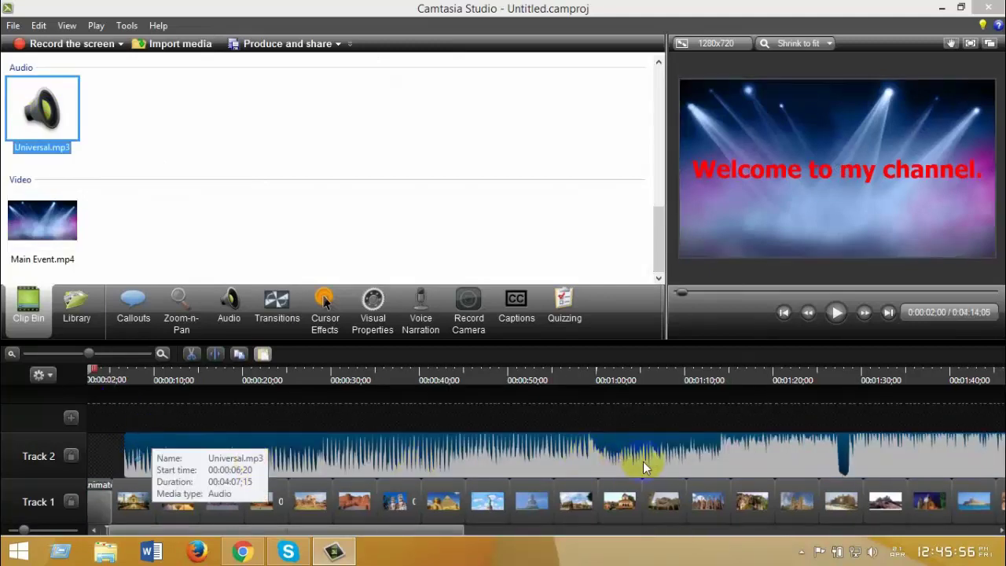
{"action": "left_click_drag", "start_coordinate": [513, 462], "coordinate": [454, 463]}
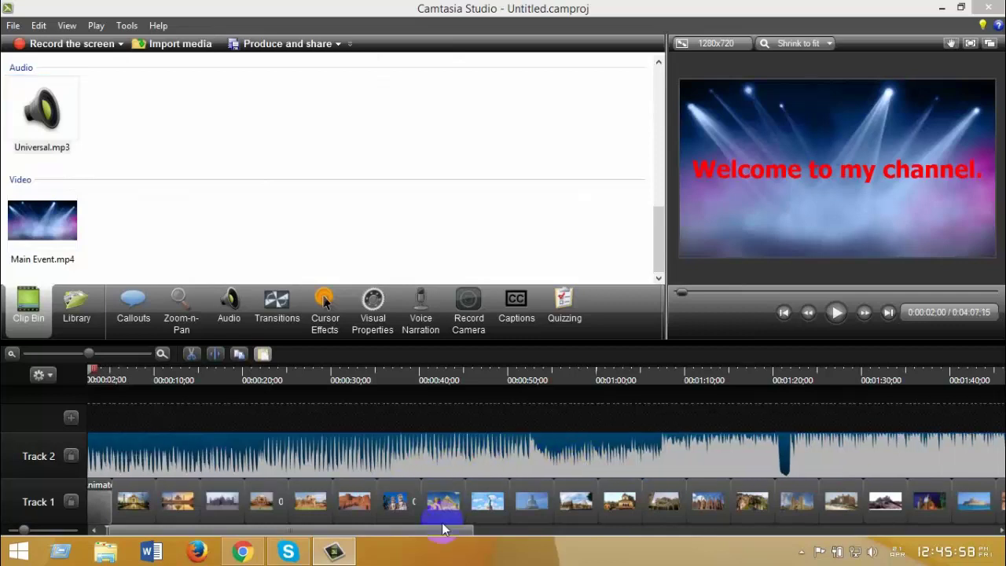
{"action": "left_click_drag", "start_coordinate": [436, 537], "coordinate": [262, 537]}
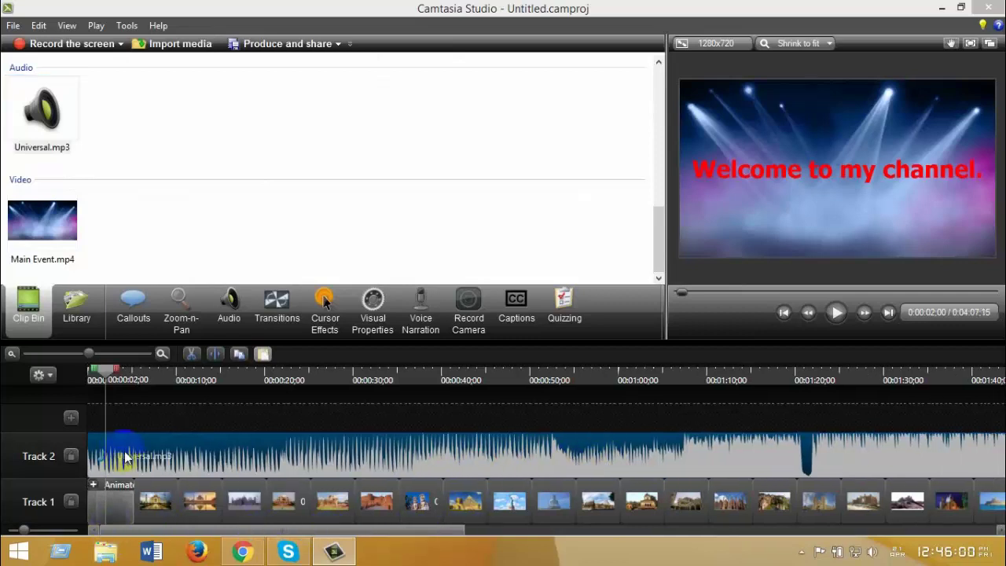
{"action": "mouse_move", "coordinate": [124, 458]}
{"action": "left_mouse_down"}
{"action": "mouse_move", "coordinate": [146, 461]}
{"action": "mouse_move", "coordinate": [119, 470]}
{"action": "left_mouse_up"}
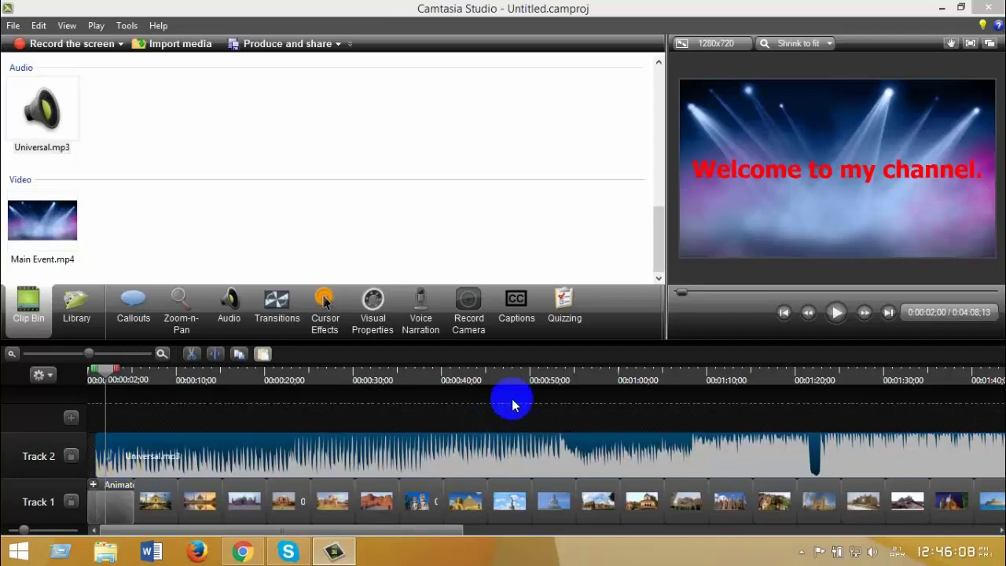
{"action": "left_click_drag", "start_coordinate": [350, 528], "coordinate": [871, 539]}
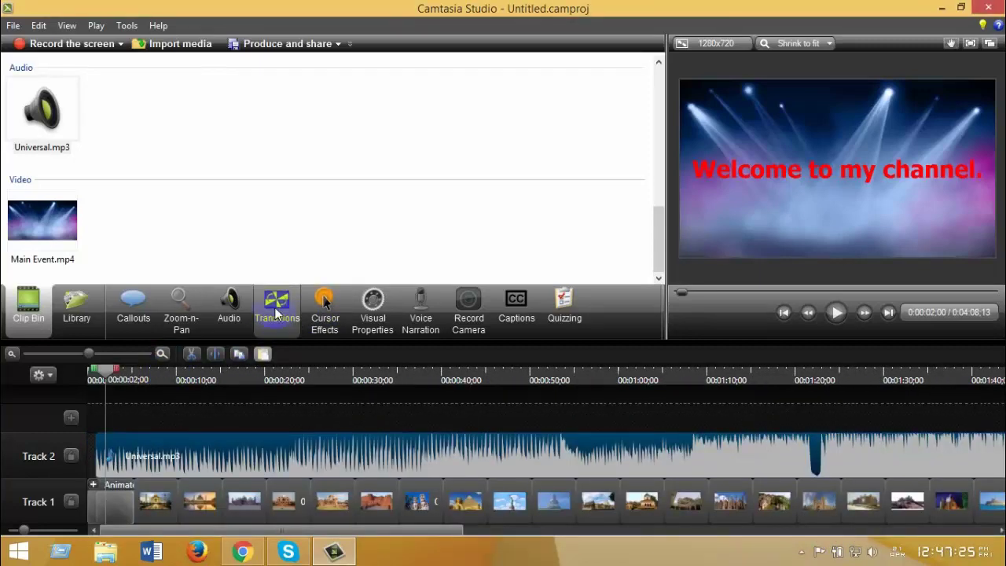
Step: Add the Wheel transition between the Animated Title and the first picture on Track 1
{"action": "left_click", "coordinate": [277, 311]}
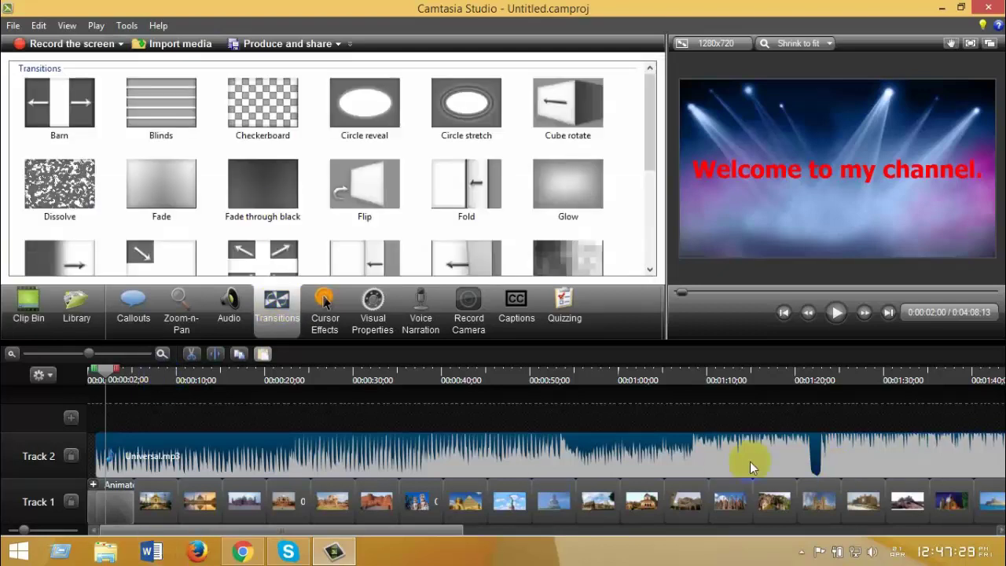
{"action": "left_click_drag", "start_coordinate": [649, 124], "coordinate": [571, 236]}
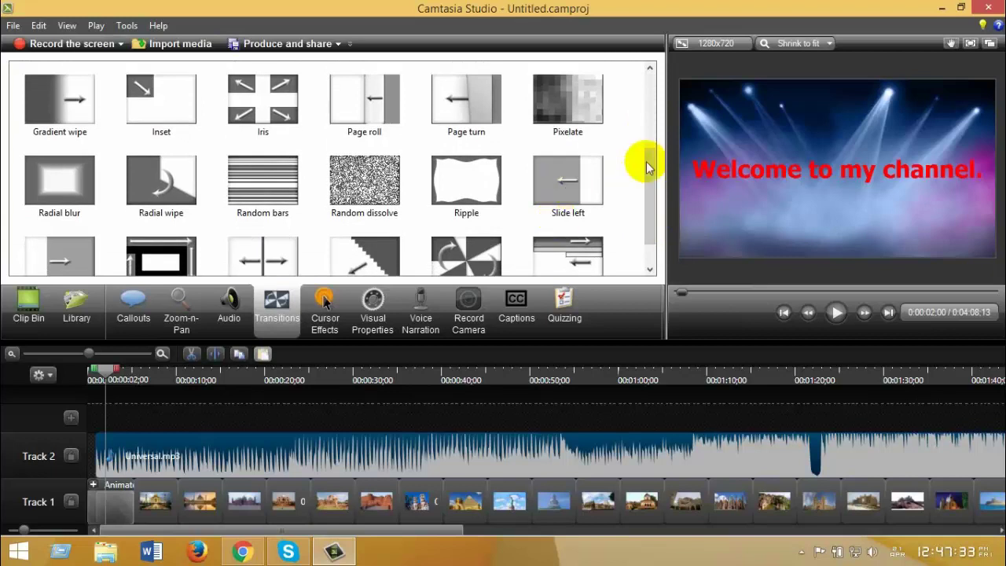
{"action": "left_click_drag", "start_coordinate": [646, 167], "coordinate": [656, 218]}
{"action": "left_click_drag", "start_coordinate": [427, 243], "coordinate": [134, 506]}
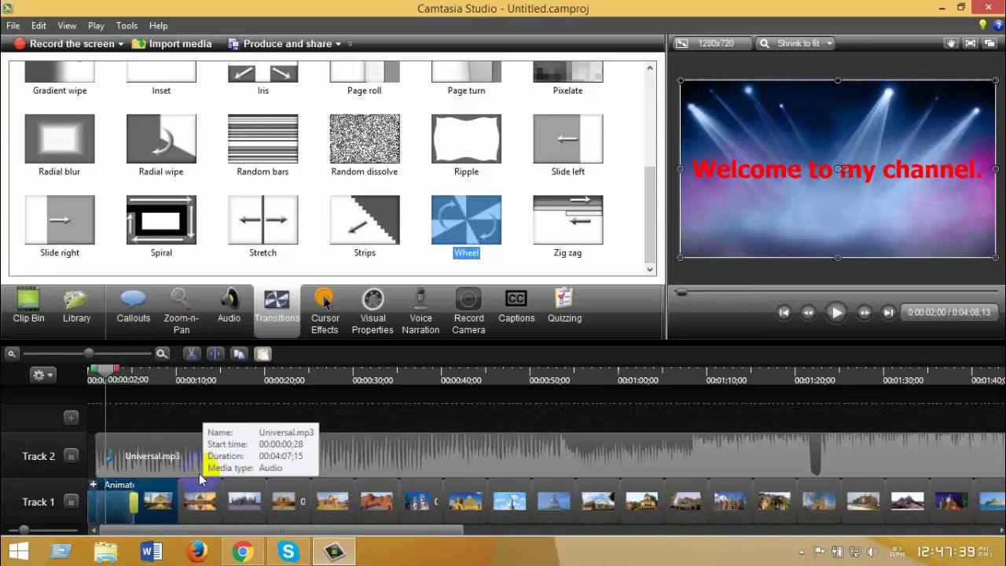
{"action": "left_click", "coordinate": [242, 452]}
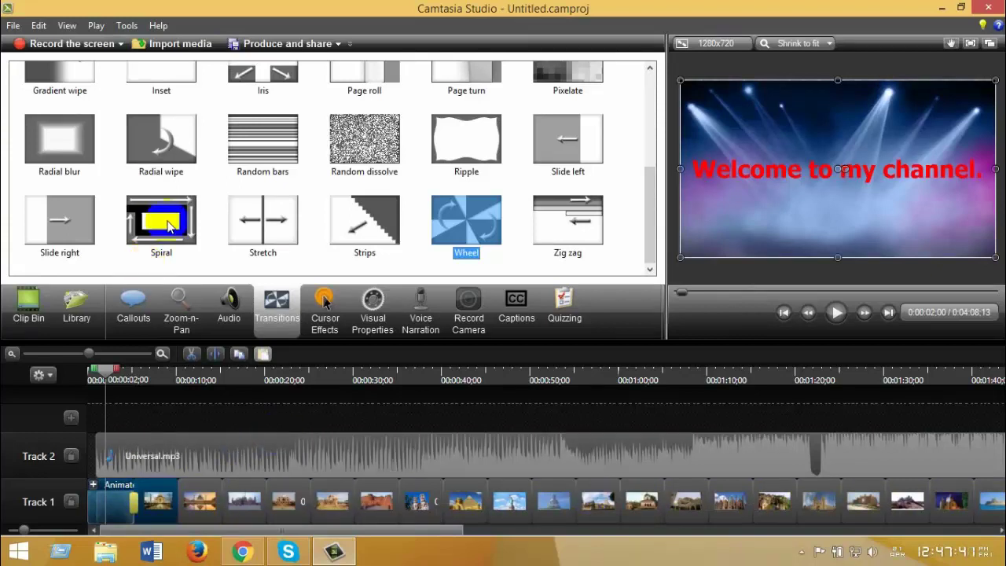
Step: Add the Iris transition between the first and second pictures on Track 1
{"action": "scroll", "coordinate": [475, 187], "scroll_direction": "up", "scroll_amount": 2}
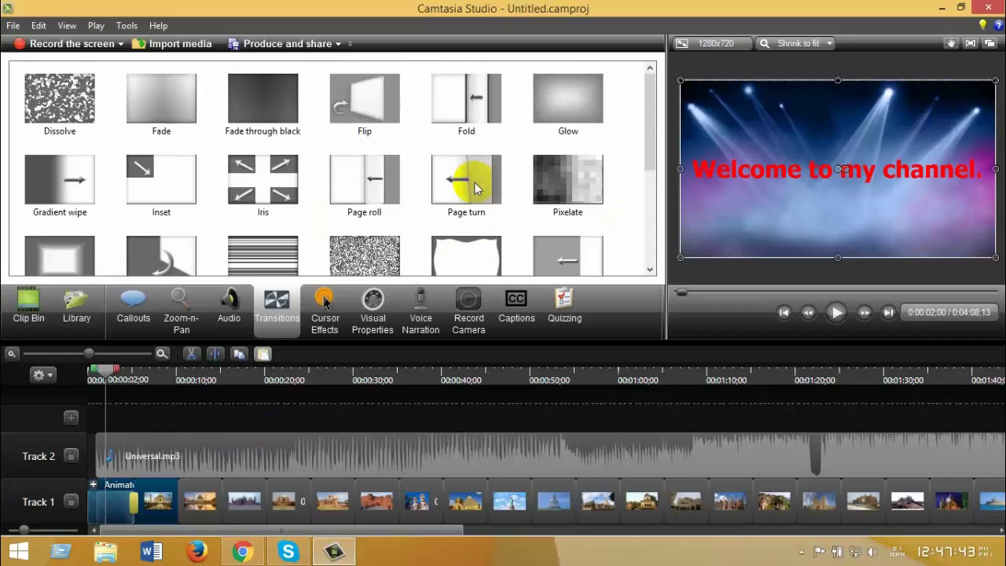
{"action": "scroll", "coordinate": [254, 130], "scroll_direction": "up", "scroll_amount": 1}
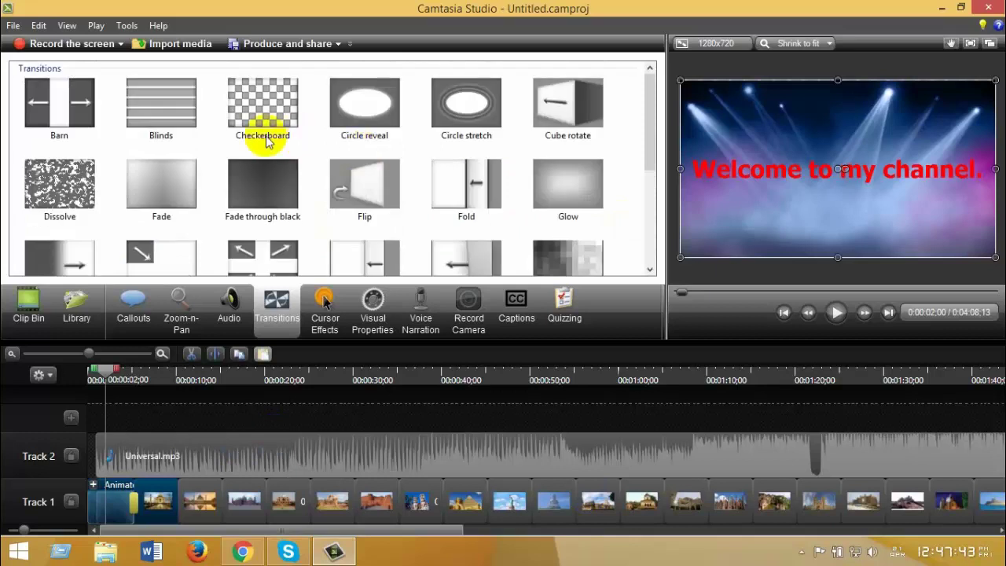
{"action": "scroll", "coordinate": [373, 193], "scroll_direction": "down", "scroll_amount": 2}
{"action": "left_click_drag", "start_coordinate": [273, 155], "coordinate": [244, 475]}
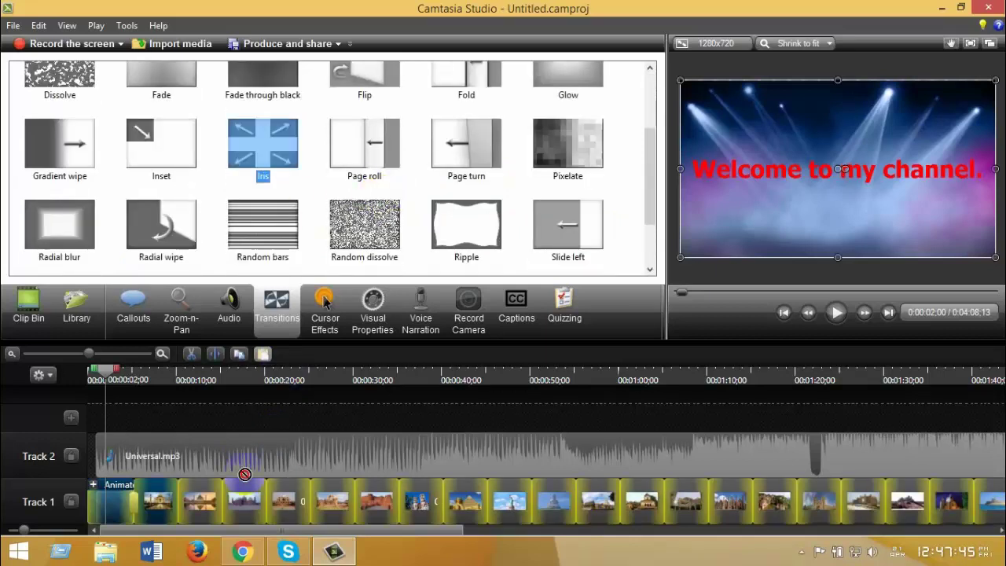
{"action": "left_click_drag", "start_coordinate": [180, 503], "coordinate": [179, 503]}
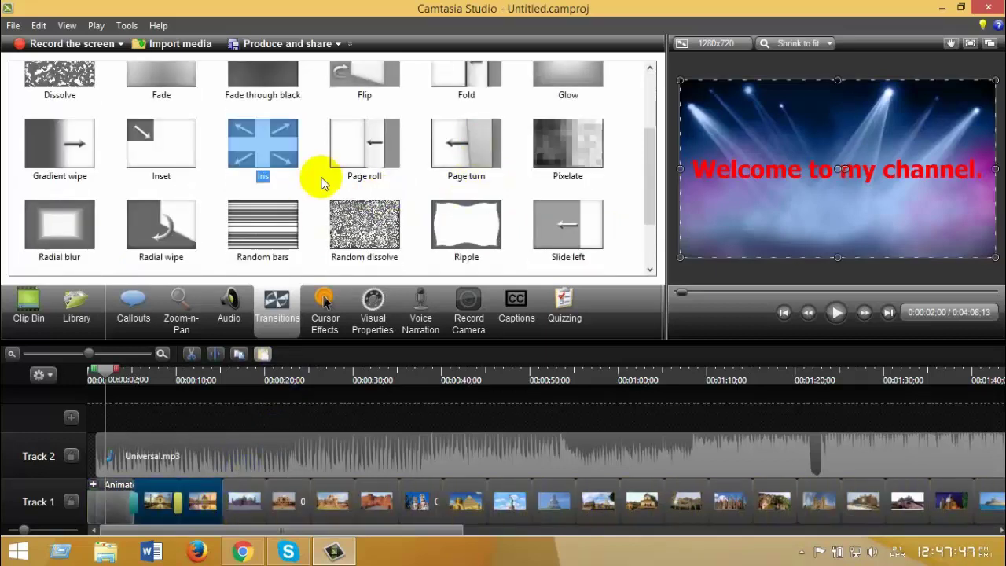
Step: Add the Radial blur transition between the second and third pictures and the Barn transition between the third and fourth
{"action": "left_click_drag", "start_coordinate": [66, 224], "coordinate": [259, 467]}
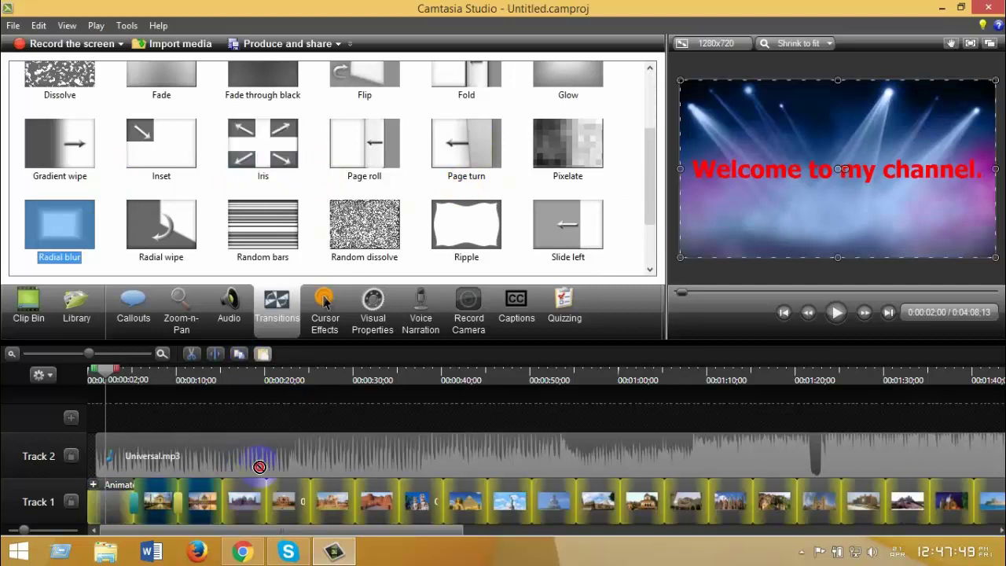
{"action": "left_click_drag", "start_coordinate": [228, 503], "coordinate": [228, 503]}
{"action": "scroll", "coordinate": [425, 149], "scroll_direction": "up", "scroll_amount": 3}
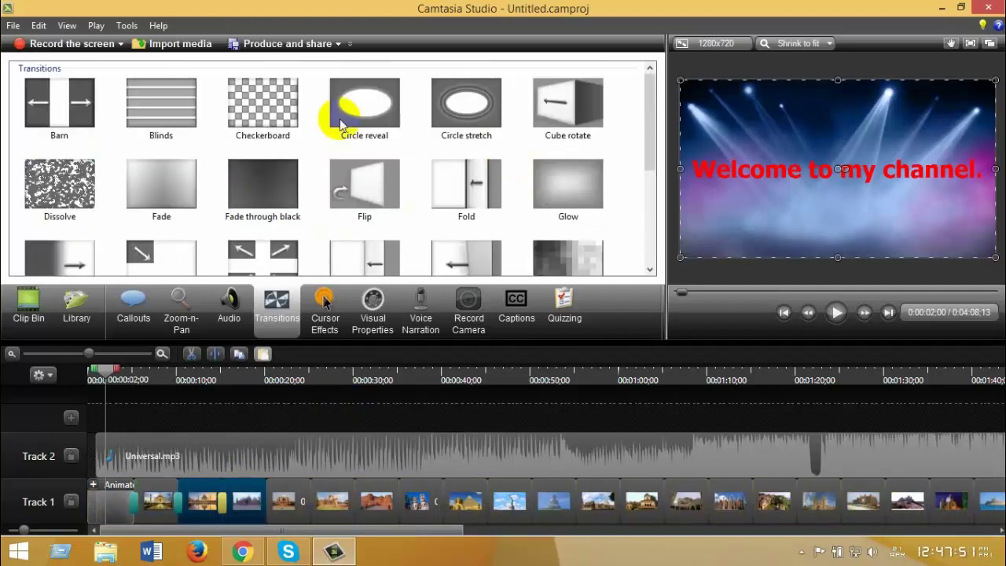
{"action": "left_click_drag", "start_coordinate": [94, 114], "coordinate": [299, 494]}
Step: Add the Spiral transition between the fourth and fifth pictures on Track 1
{"action": "scroll", "coordinate": [319, 203], "scroll_direction": "down", "scroll_amount": 3}
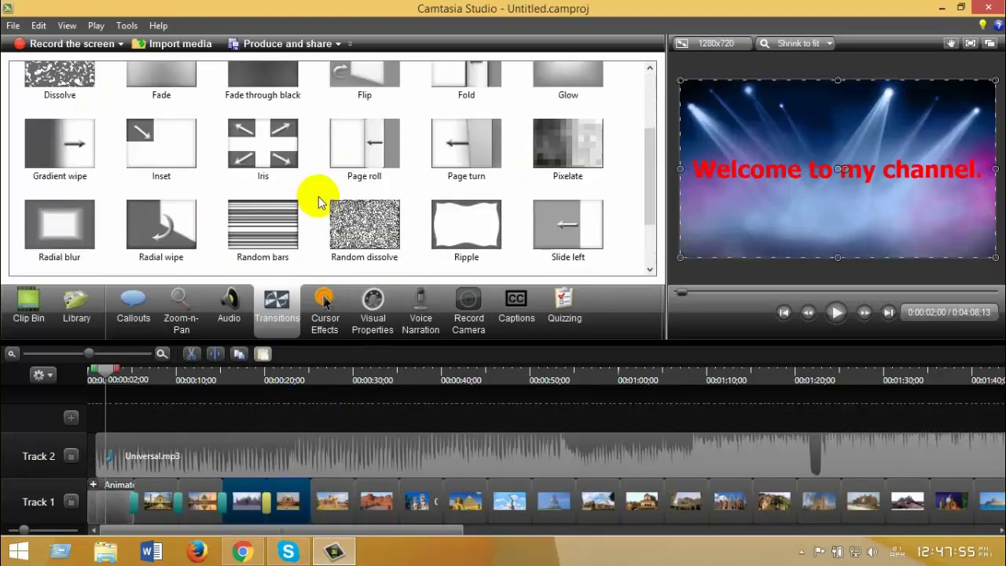
{"action": "scroll", "coordinate": [322, 193], "scroll_direction": "down", "scroll_amount": 1}
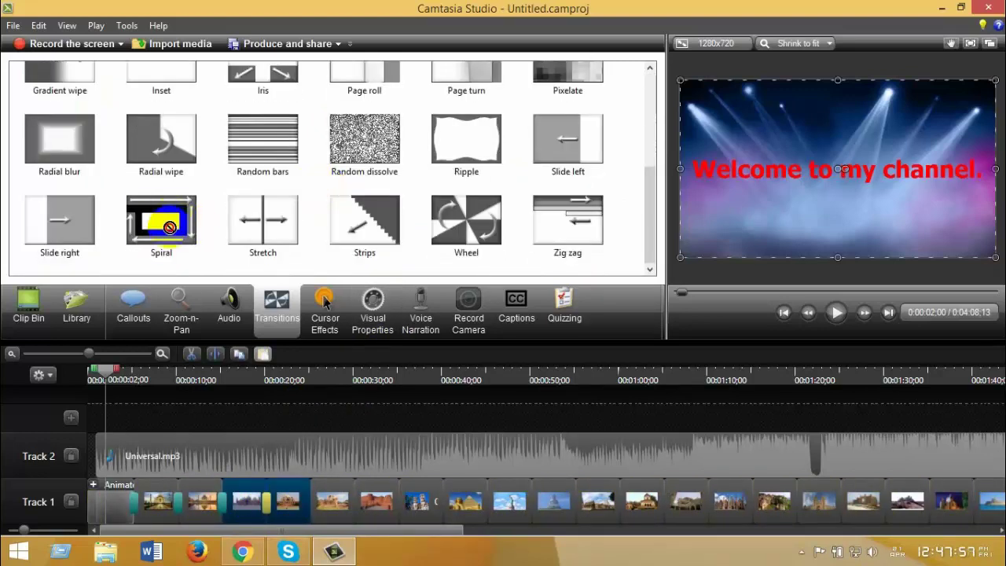
{"action": "left_click_drag", "start_coordinate": [169, 227], "coordinate": [311, 484]}
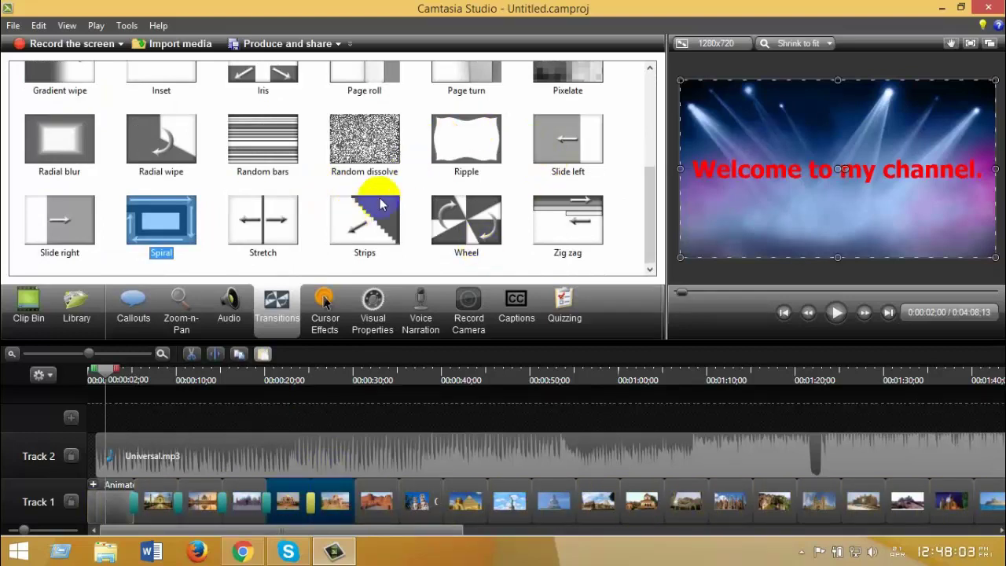
Step: Add the Wheel transition between the fifth and sixth pictures on Track 1
{"action": "scroll", "coordinate": [566, 138], "scroll_direction": "up", "scroll_amount": 2}
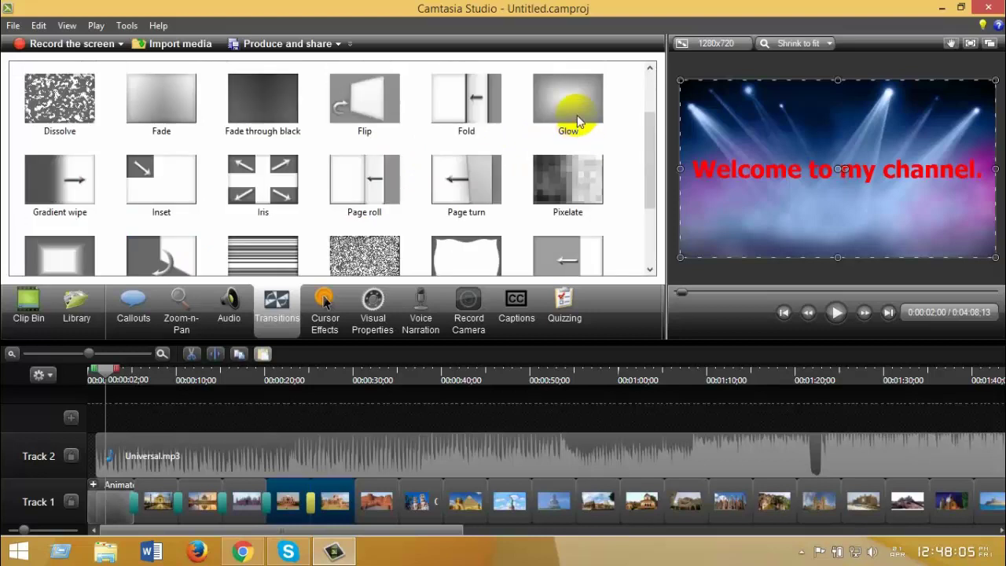
{"action": "scroll", "coordinate": [577, 114], "scroll_direction": "down", "scroll_amount": 2}
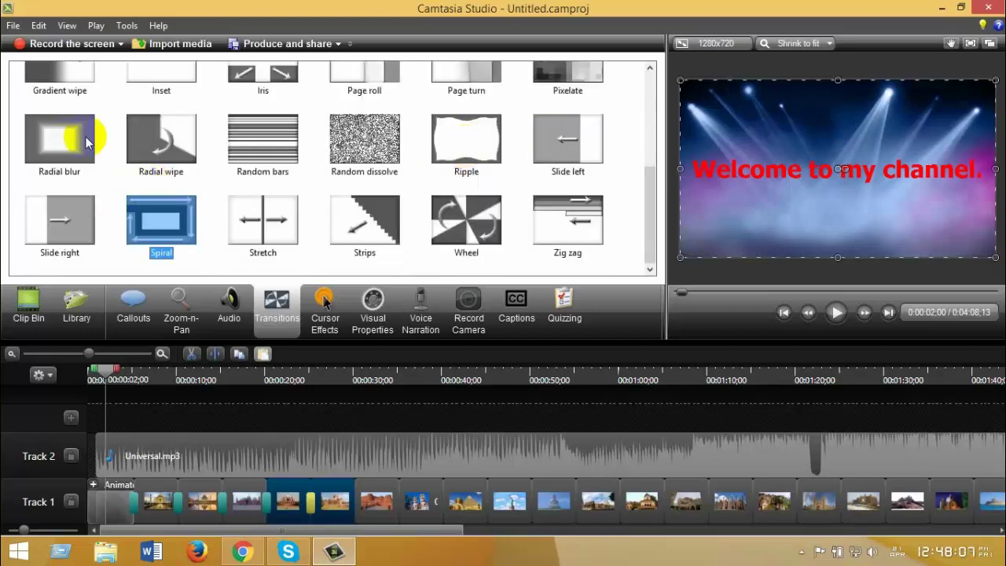
{"action": "scroll", "coordinate": [493, 165], "scroll_direction": "up", "scroll_amount": 4}
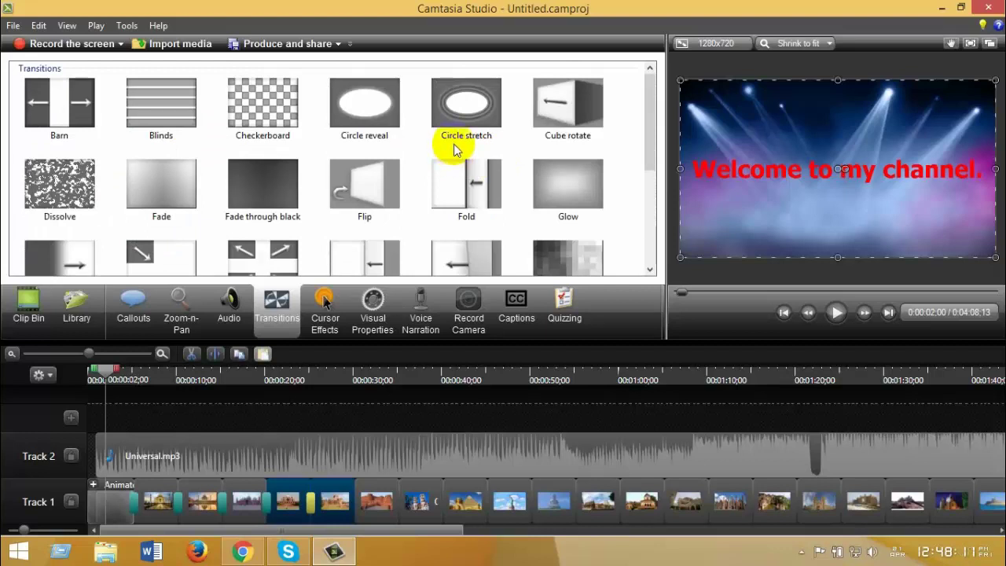
{"action": "scroll", "coordinate": [454, 146], "scroll_direction": "down", "scroll_amount": 2}
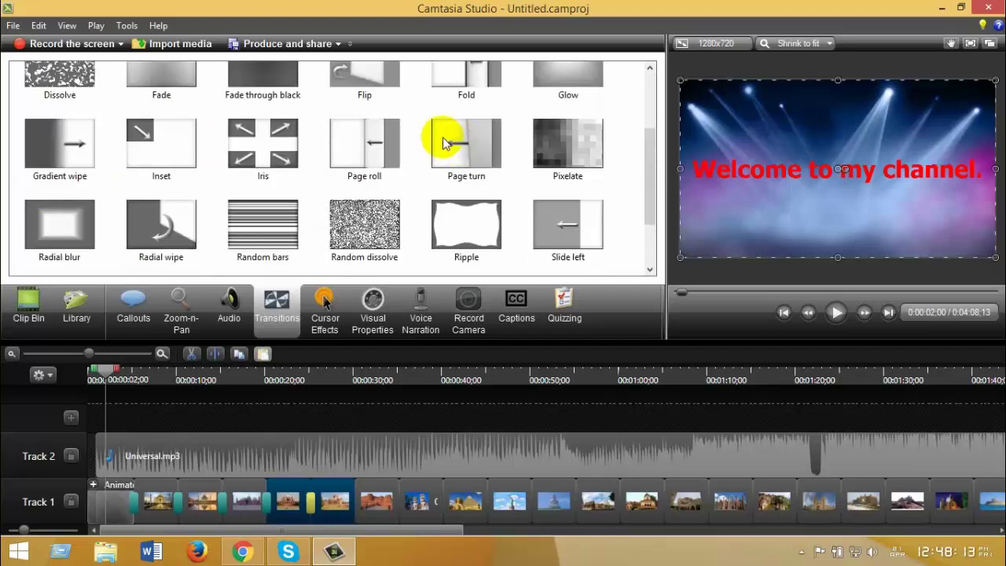
{"action": "scroll", "coordinate": [444, 143], "scroll_direction": "down", "scroll_amount": 1}
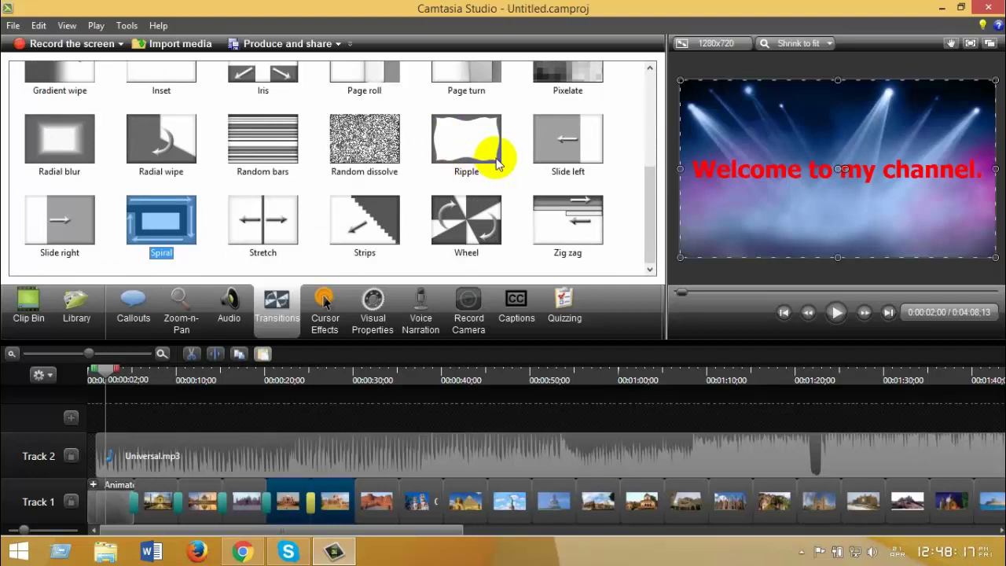
{"action": "left_click_drag", "start_coordinate": [482, 227], "coordinate": [411, 444]}
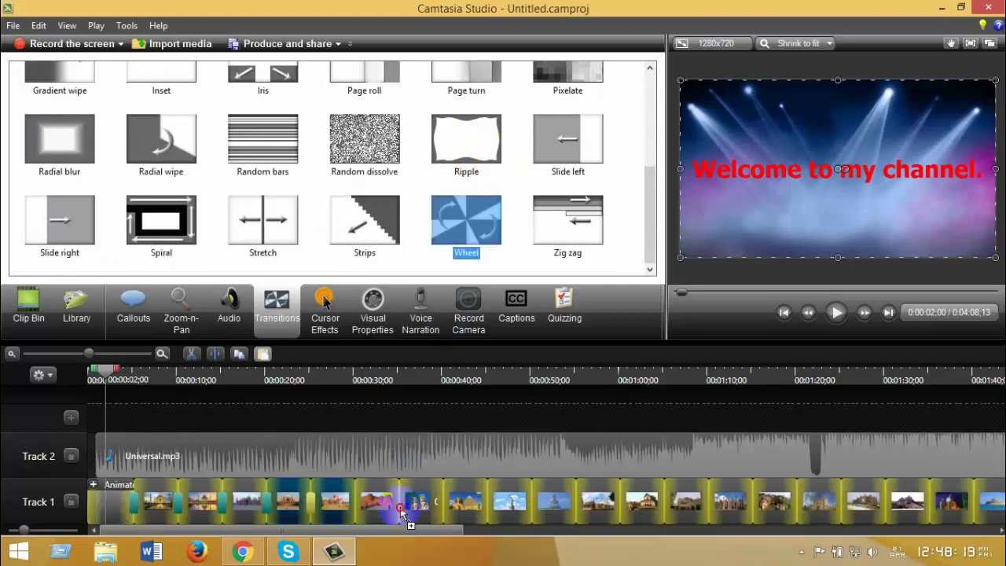
{"action": "left_click_drag", "start_coordinate": [356, 493], "coordinate": [356, 493]}
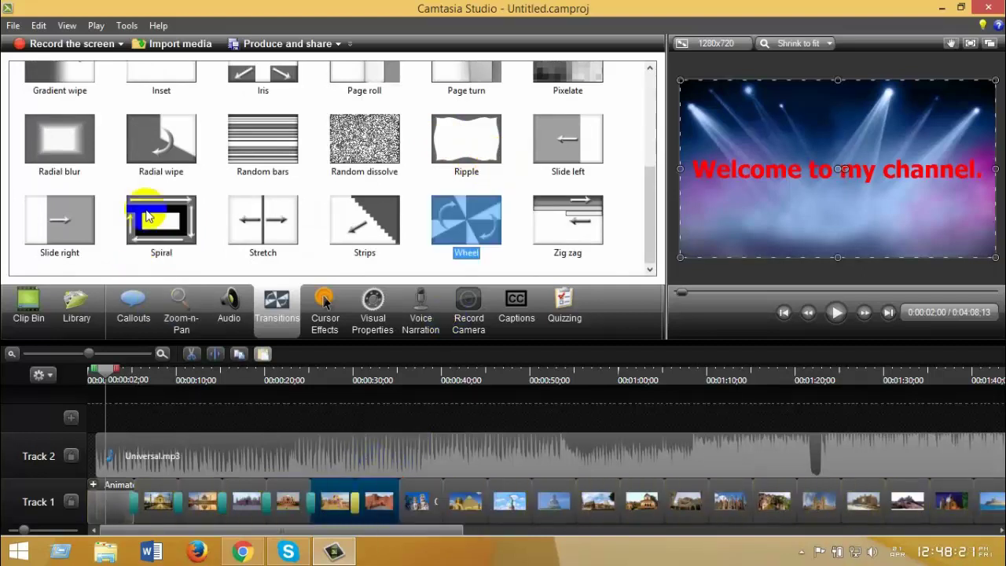
Step: Add a transition between the sixth and seventh pictures on Track 1 and the Spiral transition between the seventh and eighth
{"action": "scroll", "coordinate": [280, 144], "scroll_direction": "up", "scroll_amount": 5}
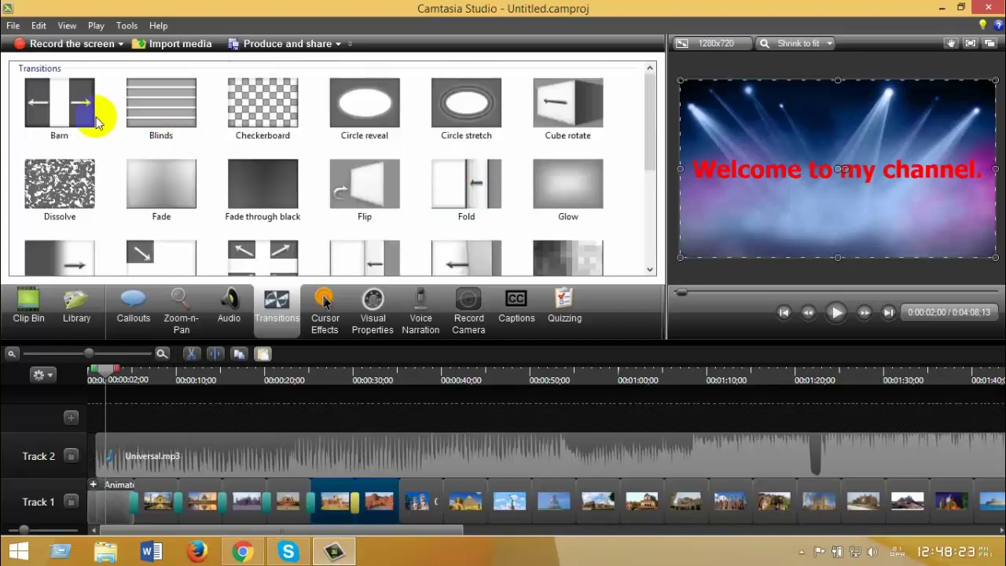
{"action": "left_click_drag", "start_coordinate": [62, 191], "coordinate": [441, 477]}
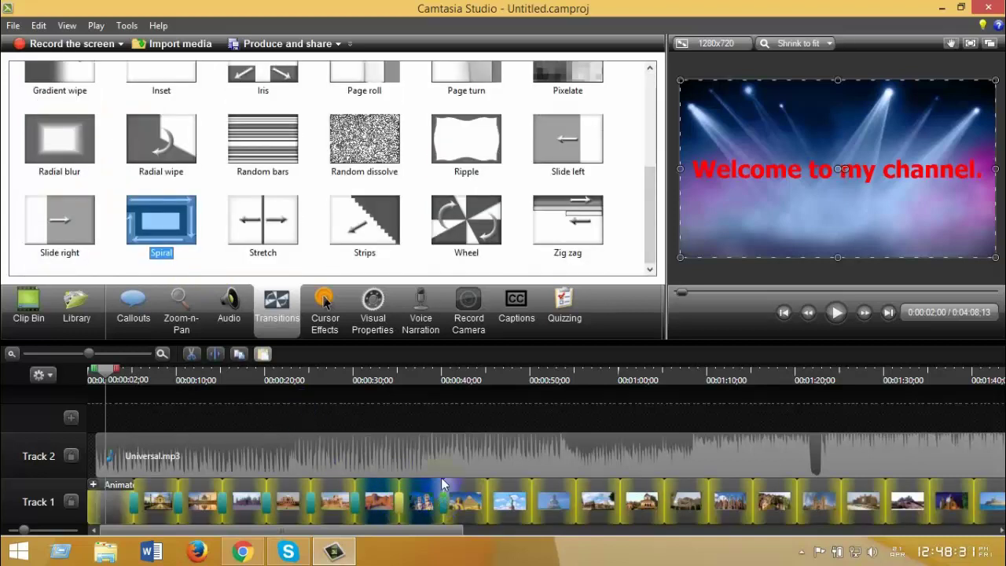
{"action": "scroll", "coordinate": [573, 151], "scroll_direction": "up", "scroll_amount": 2}
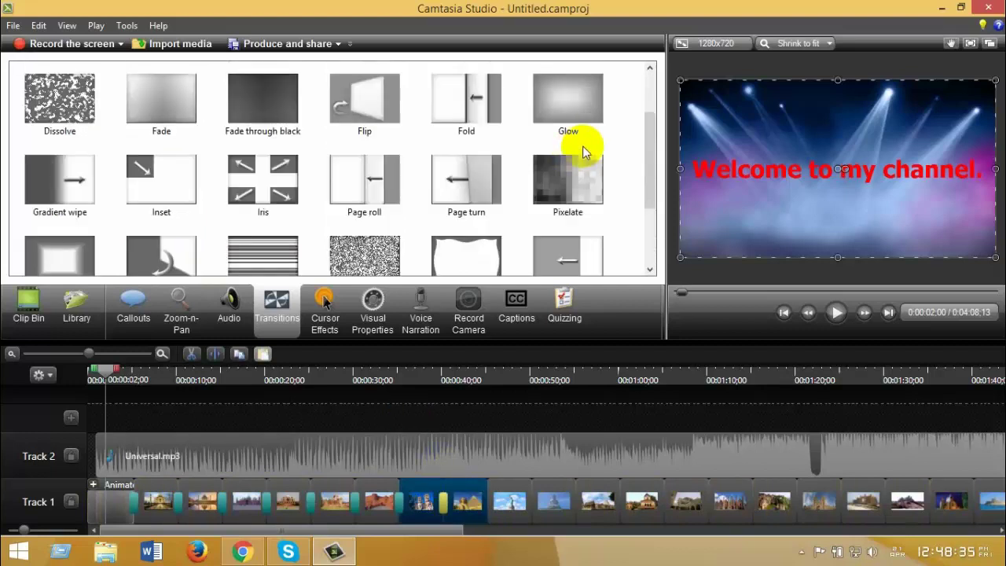
Step: Add the Random bars transition between the fifth and sixth pictures on Track 1
{"action": "scroll", "coordinate": [583, 145], "scroll_direction": "up", "scroll_amount": 2}
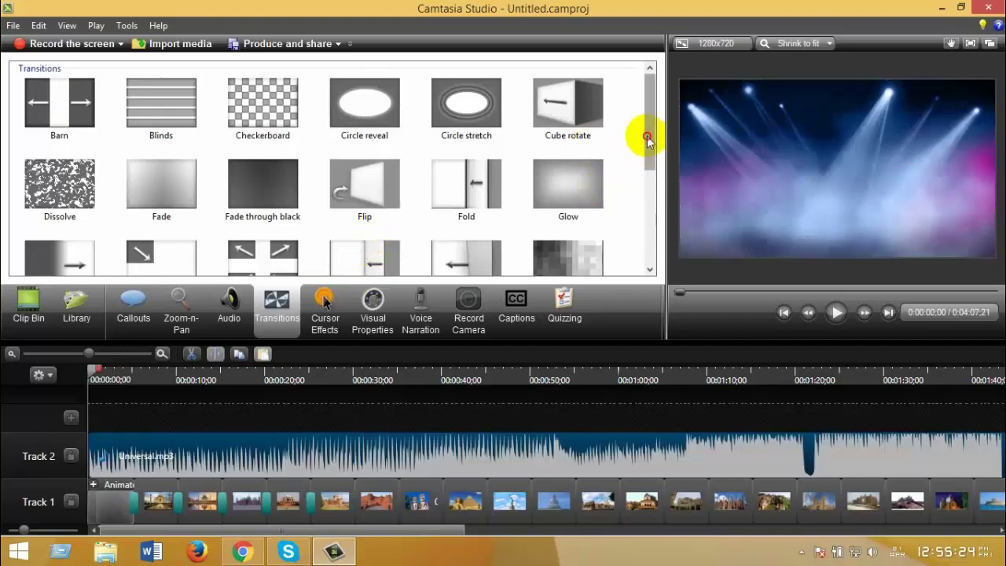
{"action": "scroll", "coordinate": [643, 189], "scroll_direction": "down", "scroll_amount": 3}
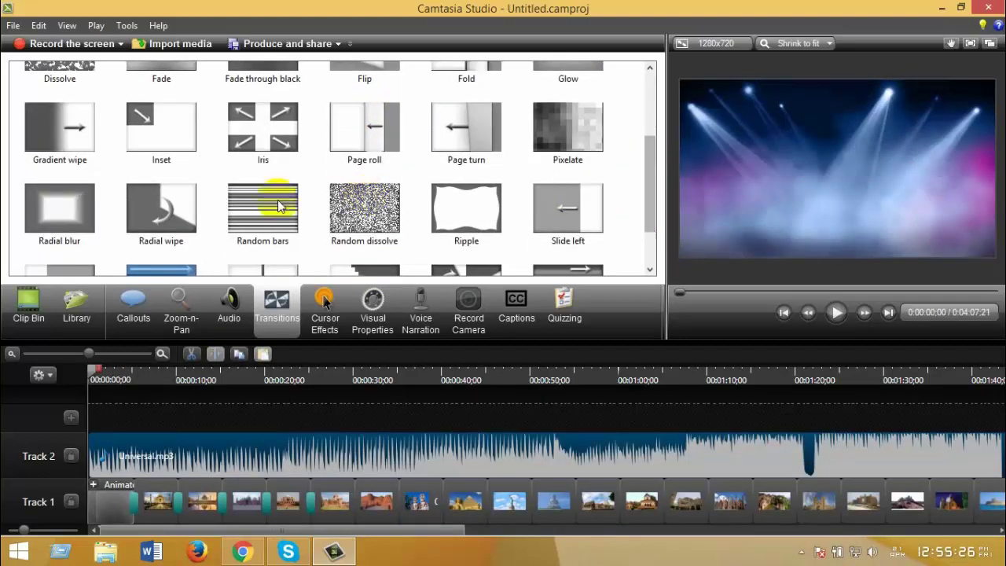
{"action": "left_click_drag", "start_coordinate": [259, 208], "coordinate": [376, 455]}
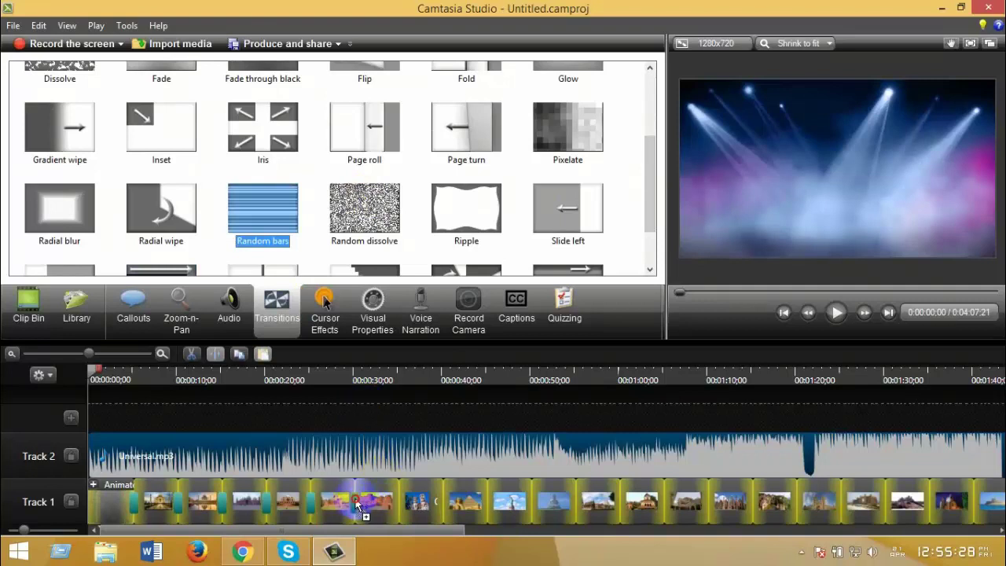
{"action": "left_click_drag", "start_coordinate": [357, 507], "coordinate": [427, 443]}
Step: Add the Barn, Checkerboard, Circle stretch and Cube rotate transitions, in that order, to the four joins between the sixth and tenth pictures
{"action": "scroll", "coordinate": [623, 161], "scroll_direction": "down", "scroll_amount": 2}
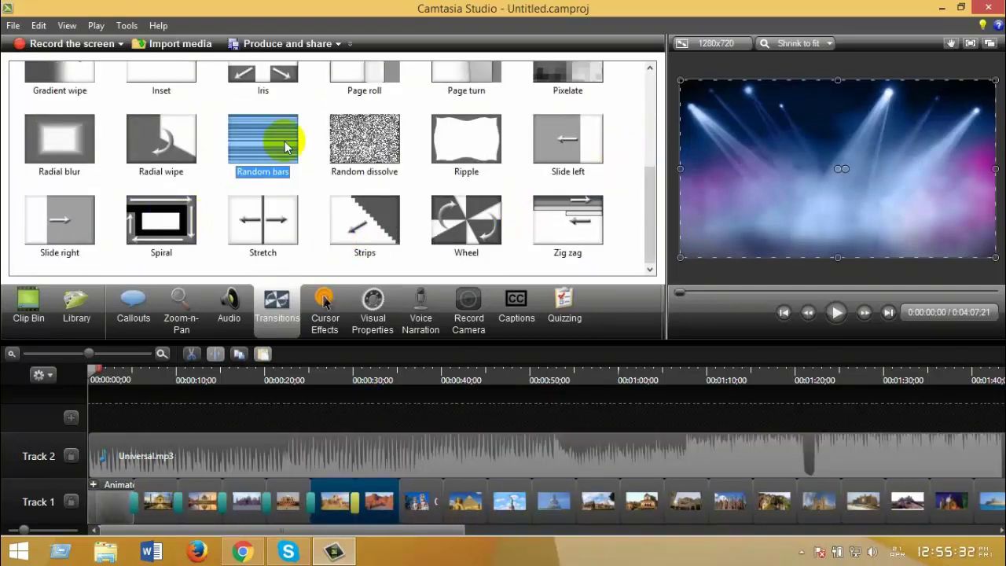
{"action": "scroll", "coordinate": [287, 148], "scroll_direction": "up", "scroll_amount": 4}
{"action": "left_click_drag", "start_coordinate": [63, 102], "coordinate": [398, 505]}
{"action": "left_click_drag", "start_coordinate": [263, 102], "coordinate": [445, 505]}
{"action": "left_click_drag", "start_coordinate": [466, 104], "coordinate": [487, 503]}
{"action": "left_click_drag", "start_coordinate": [566, 106], "coordinate": [532, 503]}
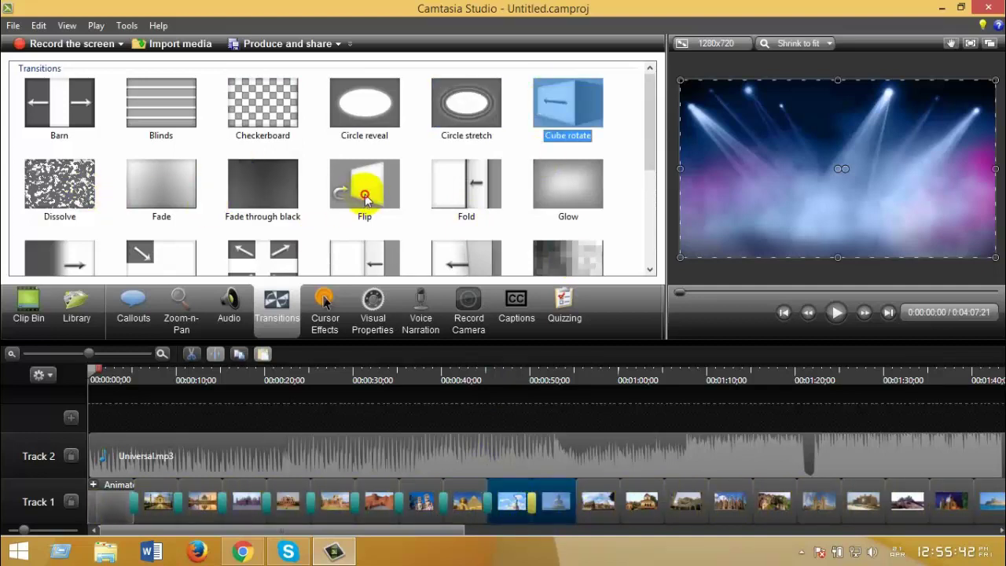
Step: Add the Flip, Fold, Inset and Pixelate transitions, in that order, to the four joins between the tenth and fourteenth pictures
{"action": "left_click_drag", "start_coordinate": [365, 196], "coordinate": [557, 501]}
{"action": "left_click_drag", "start_coordinate": [461, 170], "coordinate": [620, 496]}
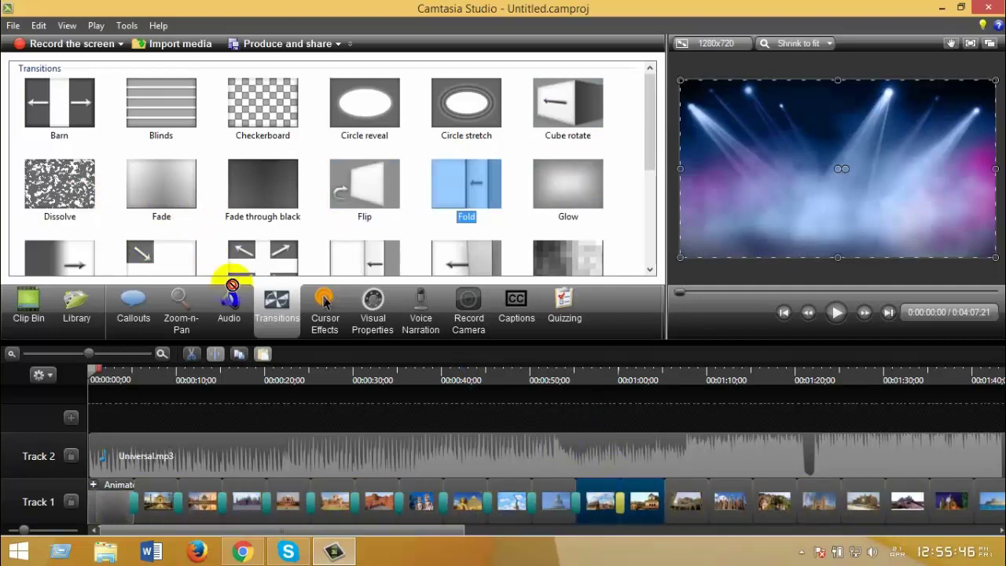
{"action": "left_click_drag", "start_coordinate": [183, 260], "coordinate": [659, 507]}
{"action": "left_click_drag", "start_coordinate": [568, 240], "coordinate": [702, 508]}
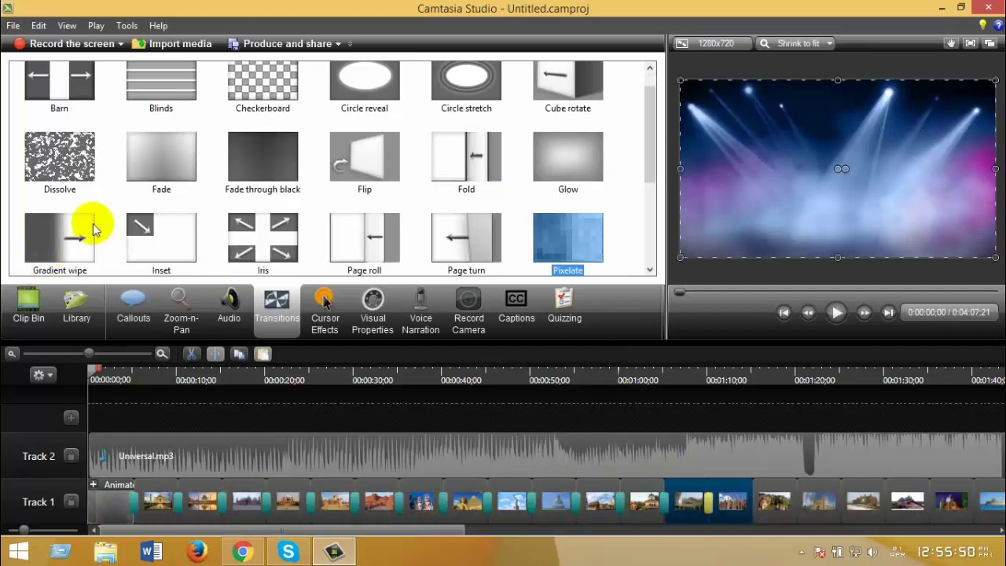
Step: Add the Strips, Wheel and Slide right transitions, in that order, to the three joins between the fourteenth and seventeenth pictures
{"action": "scroll", "coordinate": [305, 196], "scroll_direction": "down", "scroll_amount": 2}
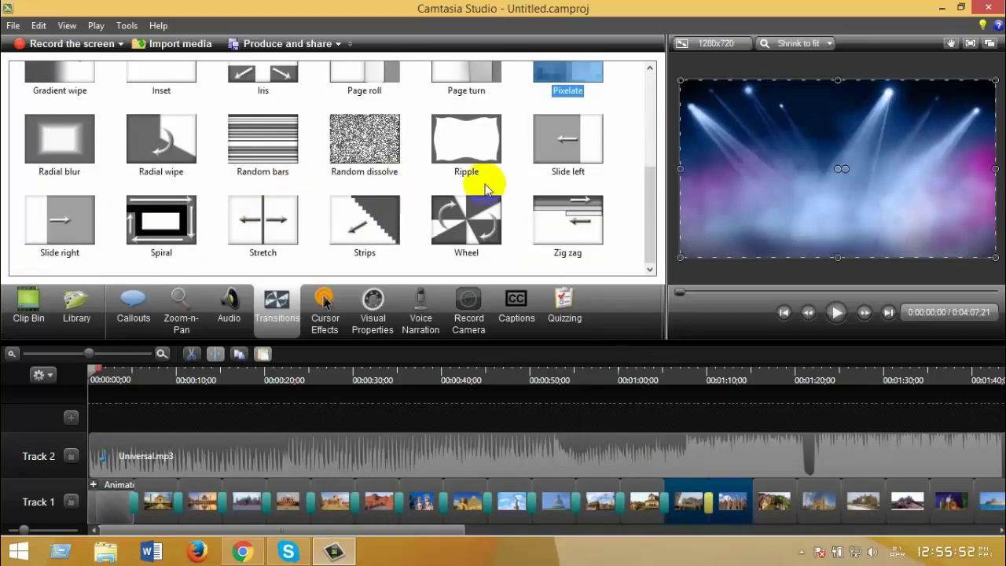
{"action": "left_click_drag", "start_coordinate": [373, 224], "coordinate": [731, 503]}
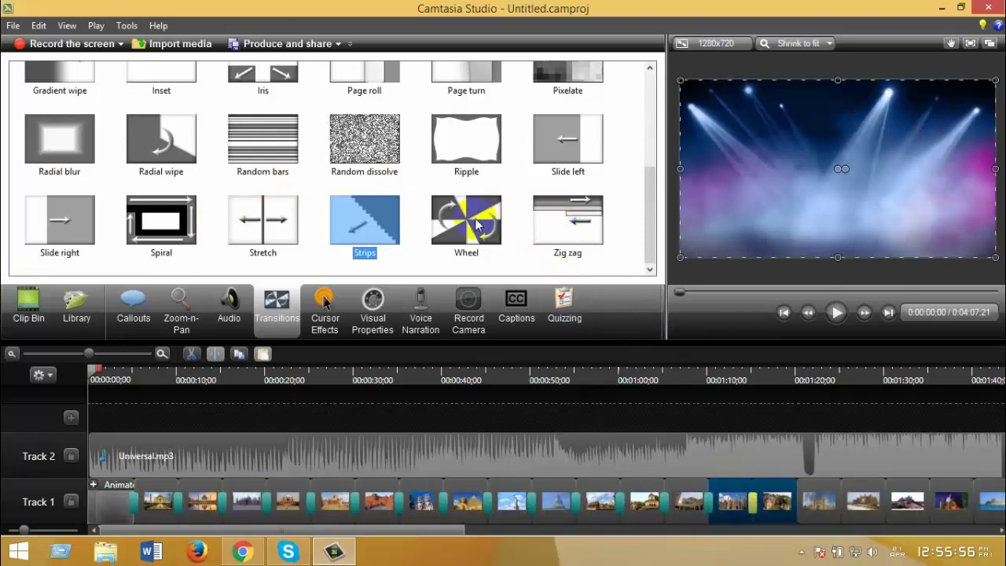
{"action": "left_click_drag", "start_coordinate": [466, 225], "coordinate": [795, 492]}
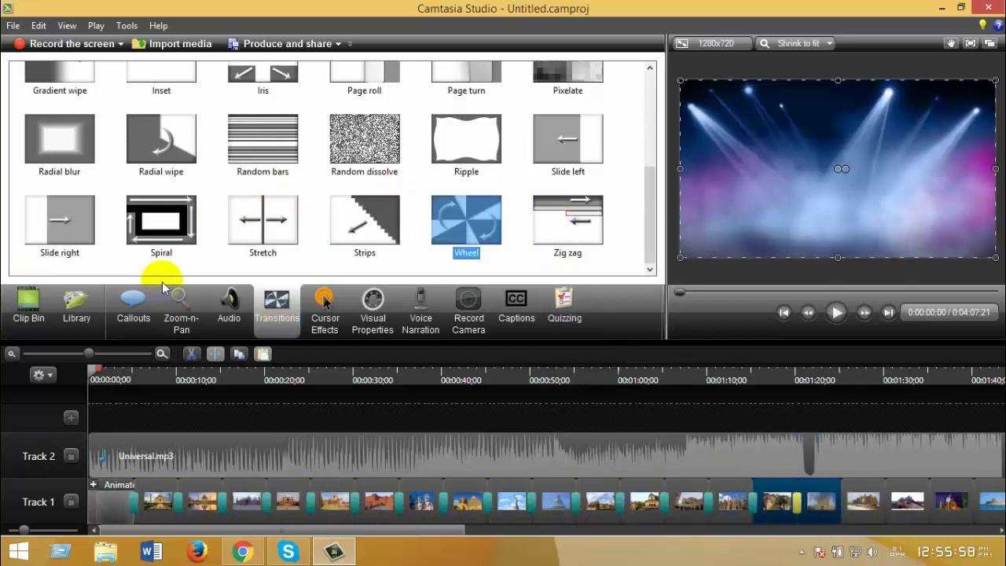
{"action": "left_click_drag", "start_coordinate": [71, 226], "coordinate": [841, 496]}
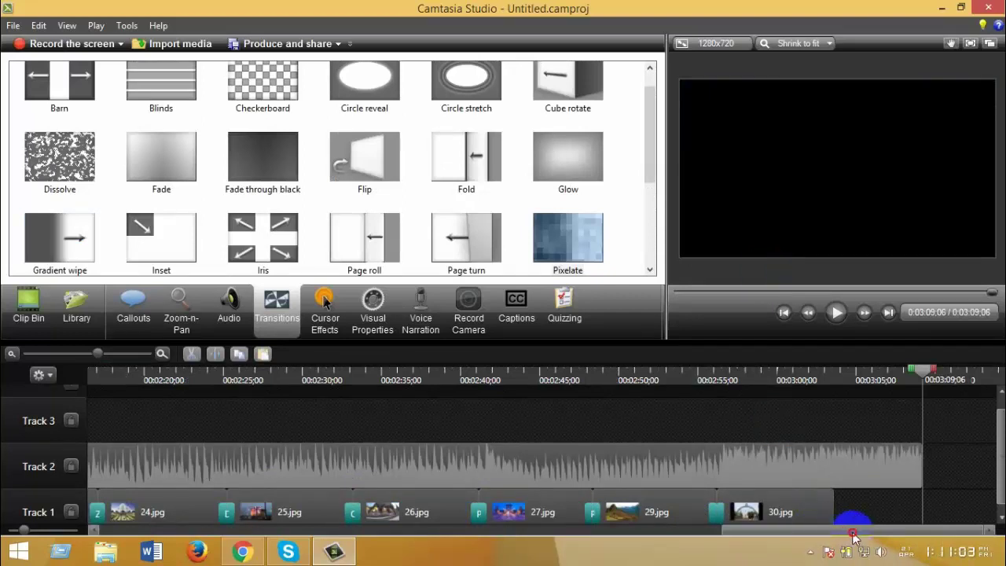
Step: Place the Basic Title from the library's Main Event theme directly after 30.jpg at the end of Track 1
{"action": "left_click", "coordinate": [28, 307]}
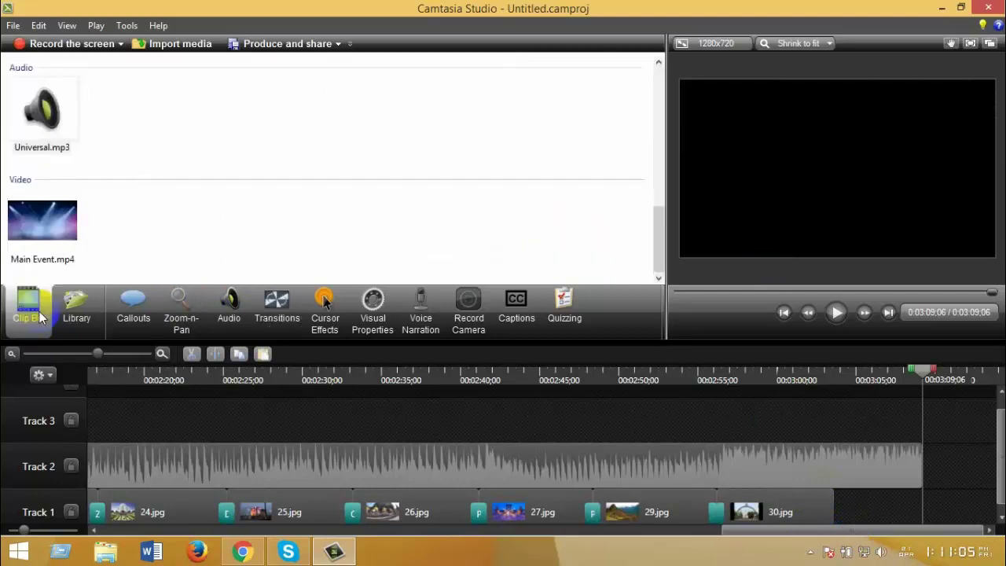
{"action": "left_click", "coordinate": [79, 307]}
{"action": "left_click", "coordinate": [889, 513]}
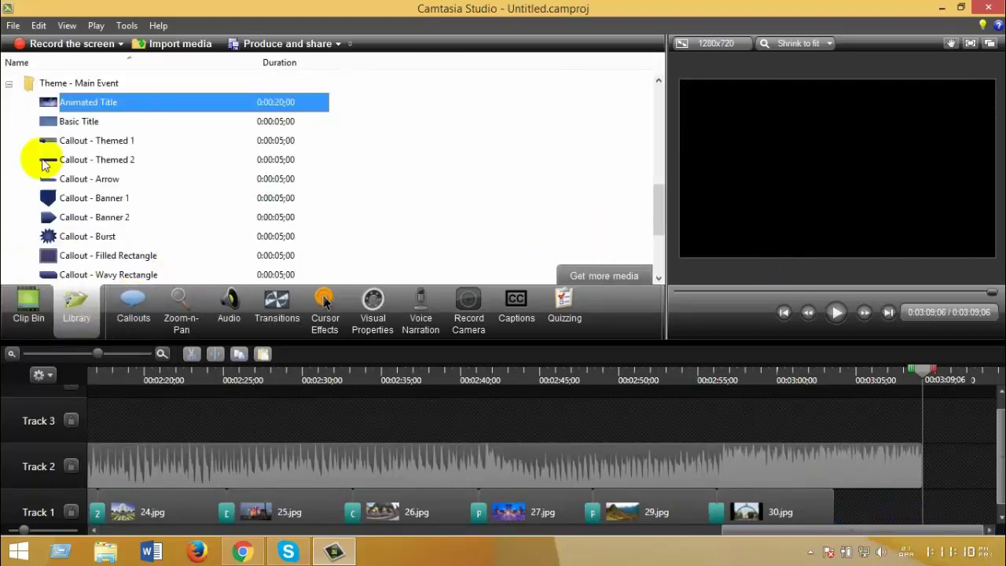
{"action": "left_click", "coordinate": [76, 126]}
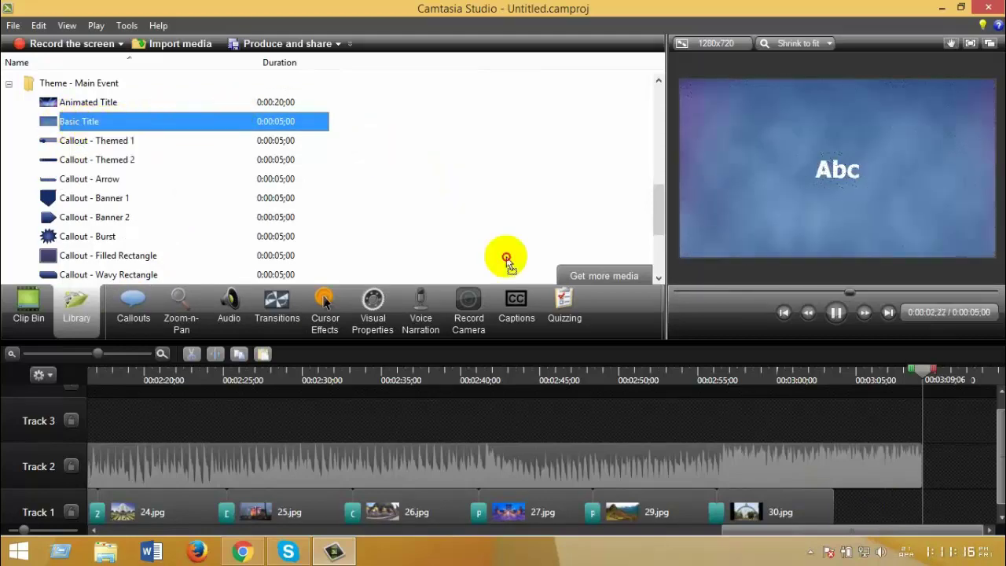
{"action": "left_click_drag", "start_coordinate": [881, 504], "coordinate": [815, 503]}
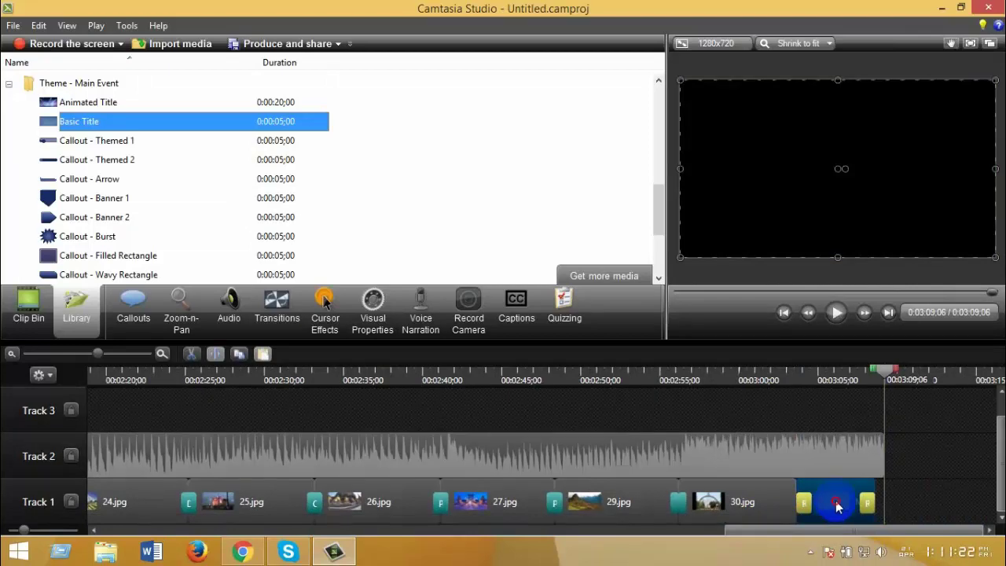
Step: Replace the closing title's text after 30.jpg with "Thank's to visit my channel. Don't forget to subscribe the channel"
{"action": "double_click", "coordinate": [835, 502]}
{"action": "key", "text": "Delete"}
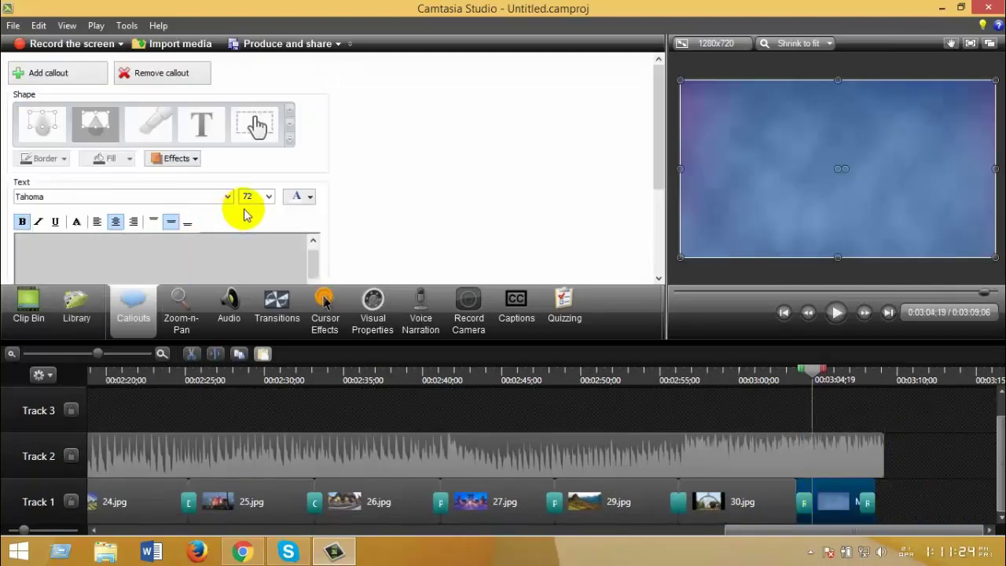
{"action": "type", "text": "Th"}
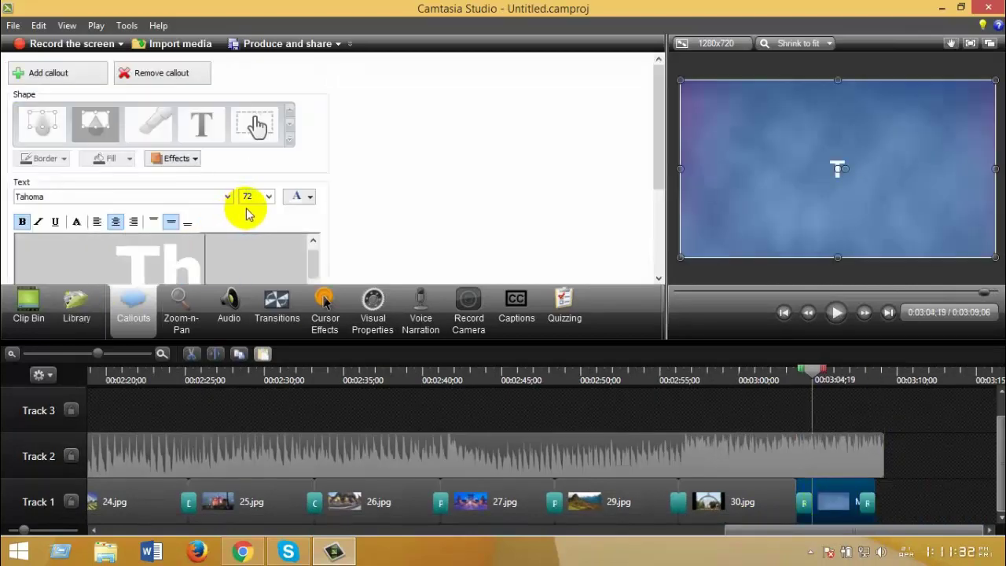
{"action": "type", "text": "ank"}
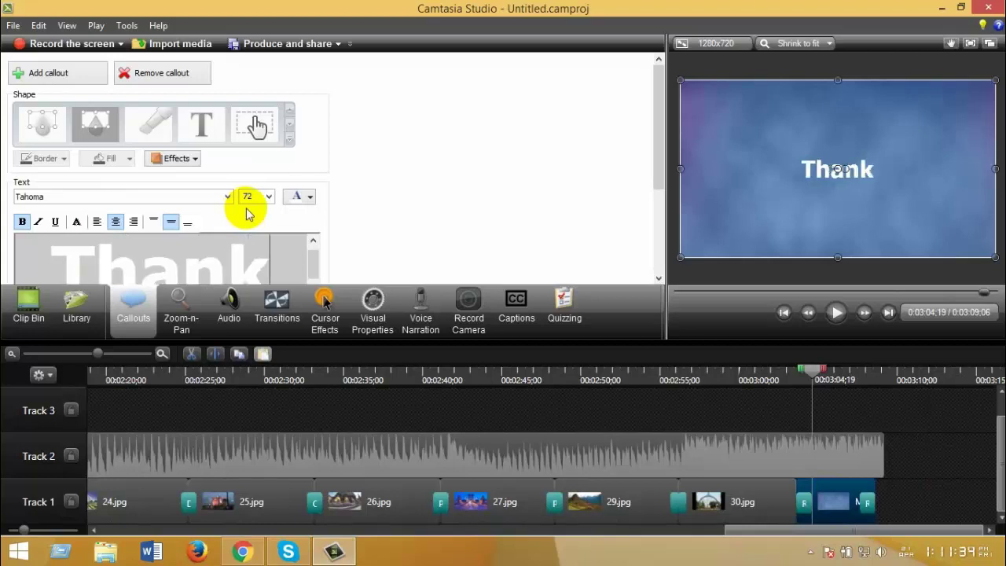
{"action": "type", "text": "'s"}
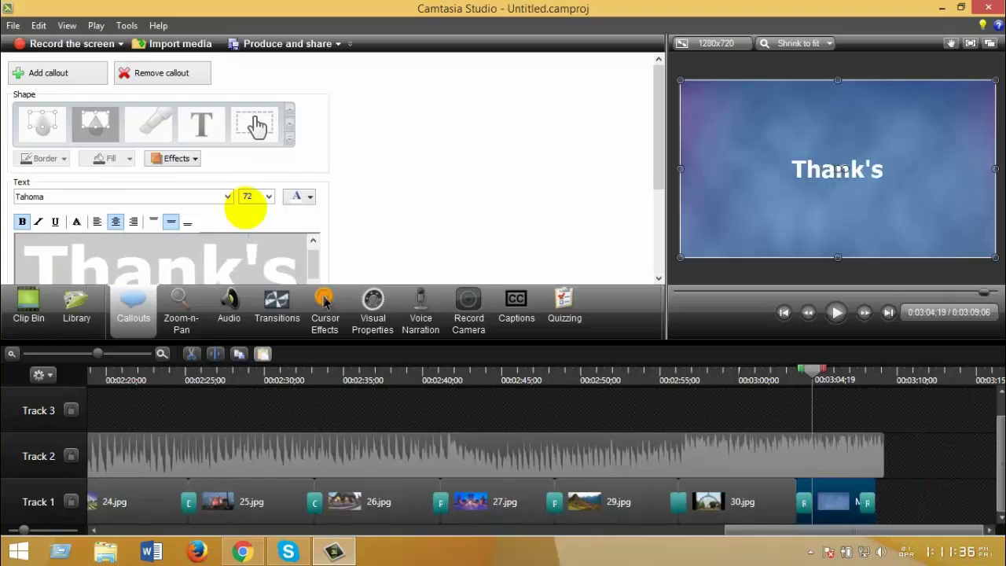
{"action": "type", "text": " to vi"}
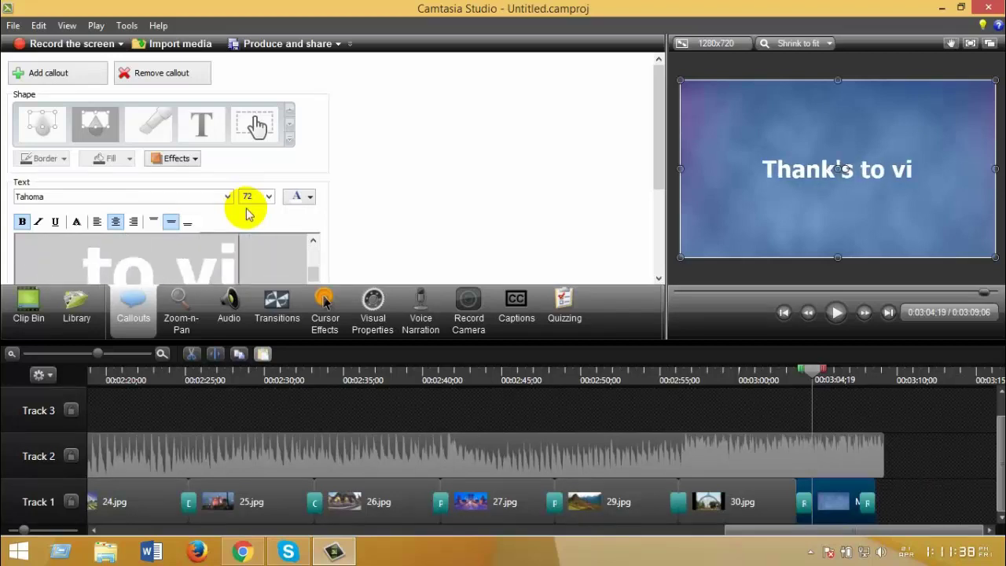
{"action": "type", "text": "sit"}
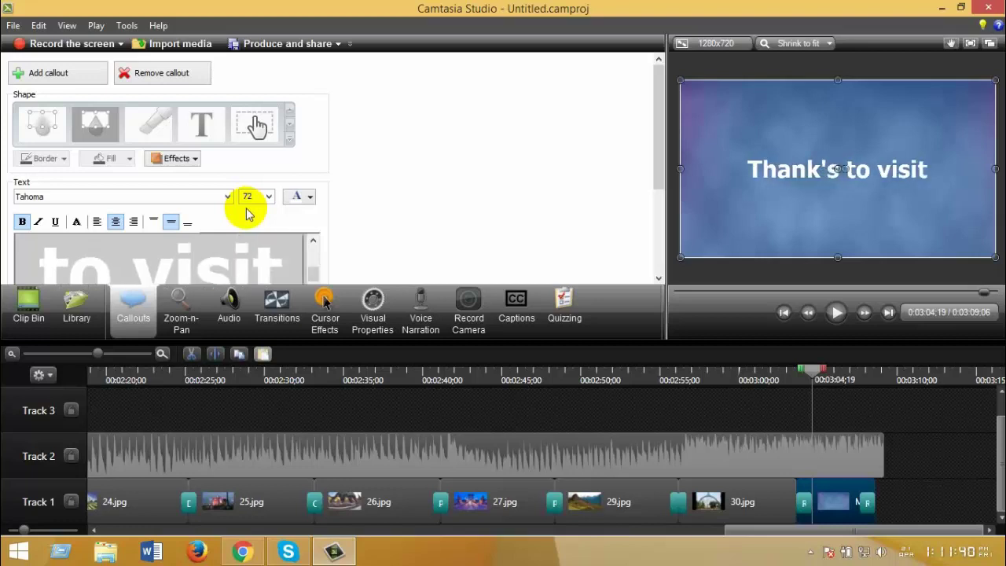
{"action": "type", "text": " my"}
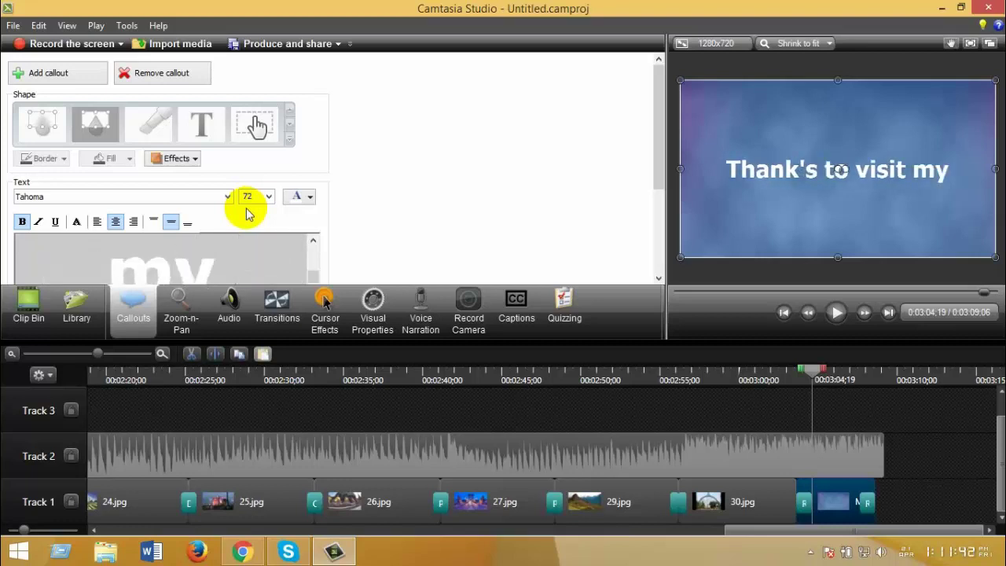
{"action": "type", "text": " channe"}
{"action": "type", "text": "l"}
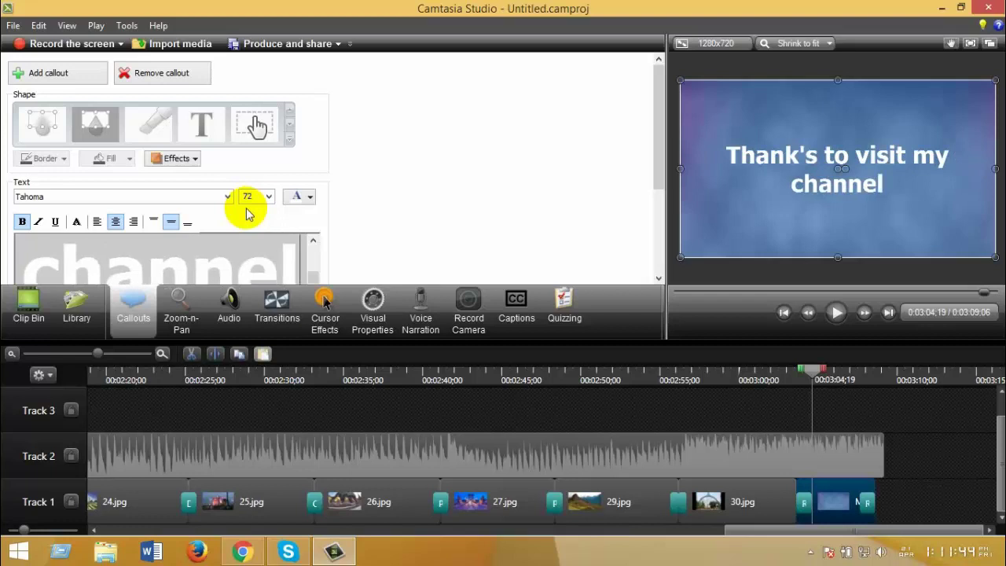
{"action": "type", "text": "."}
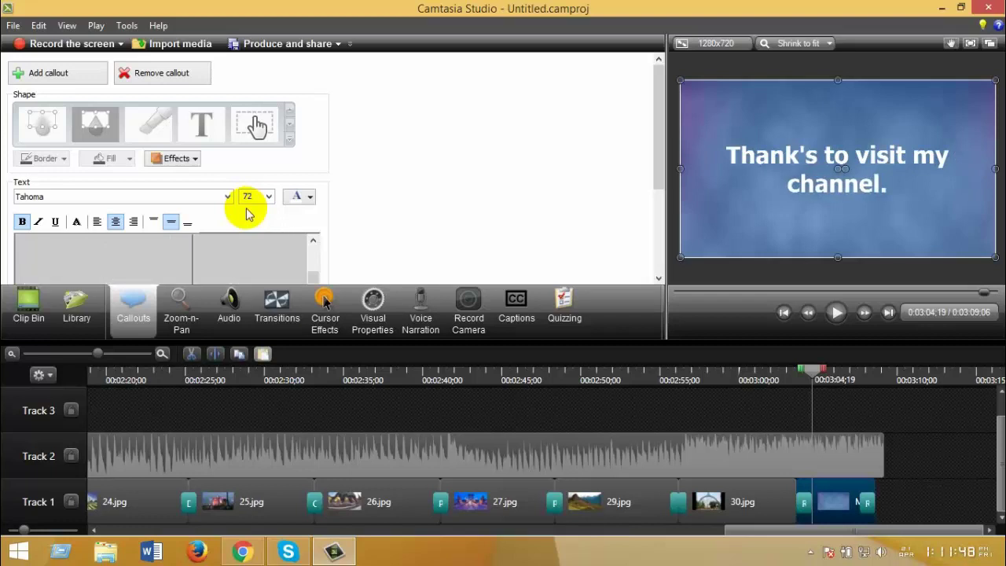
{"action": "type", "text": " Dont"}
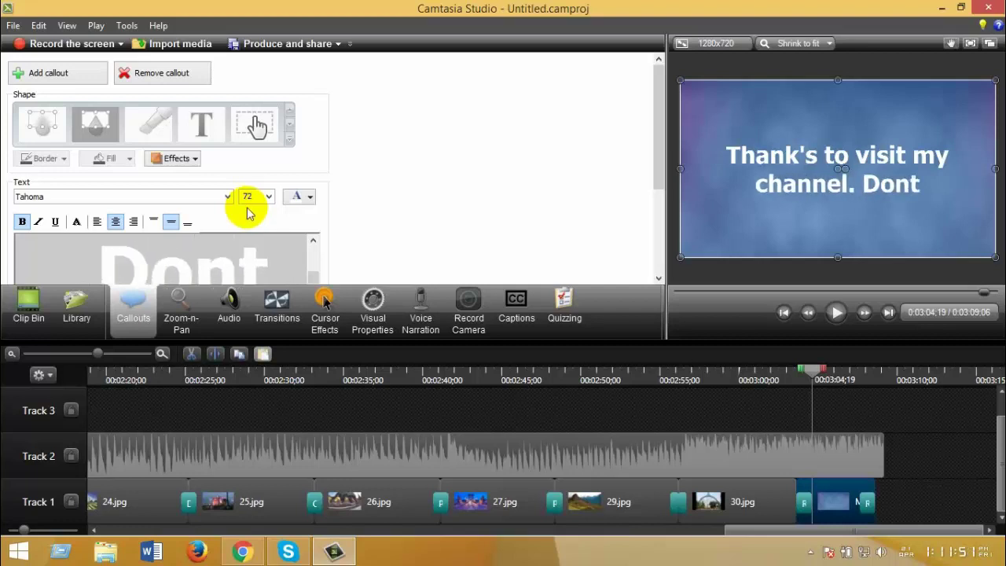
{"action": "key", "text": "BackSpace"}
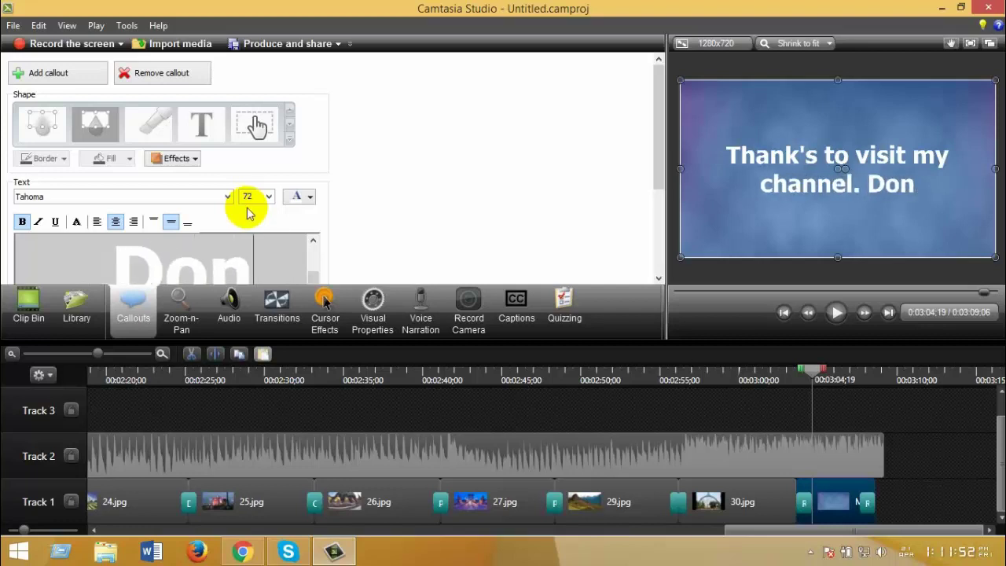
{"action": "type", "text": "'t"}
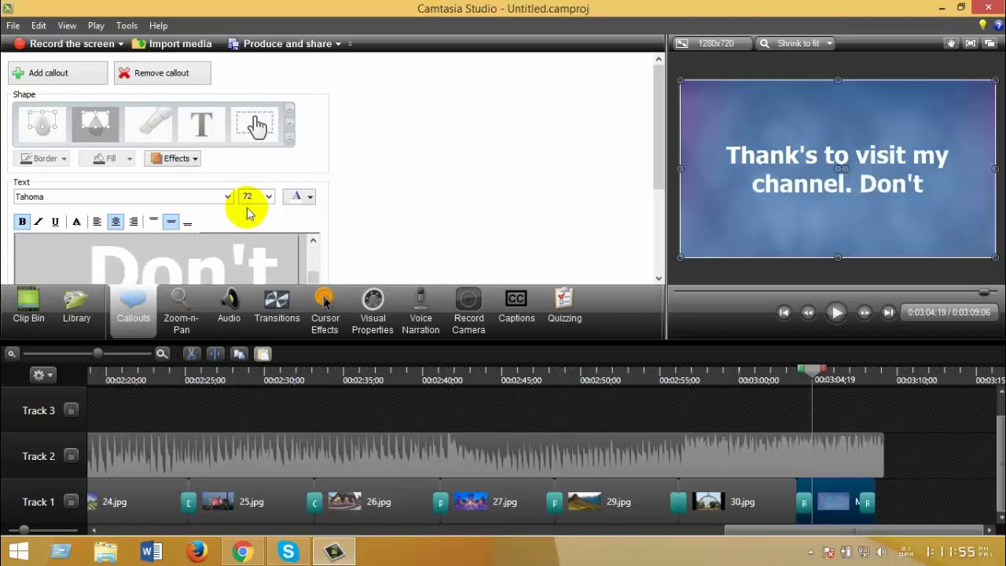
{"action": "type", "text": "fo"}
{"action": "type", "text": "rget"}
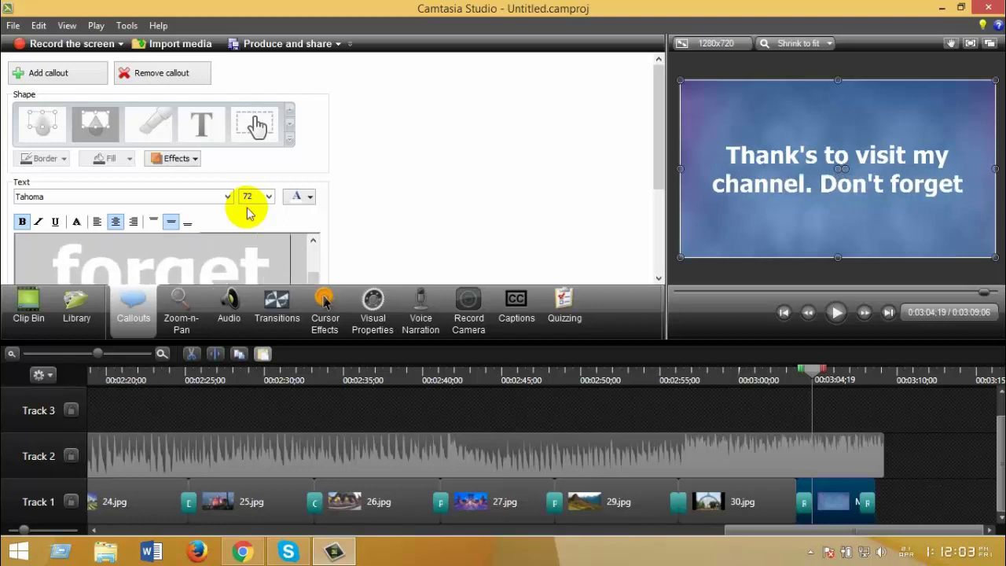
{"action": "type", "text": " to"}
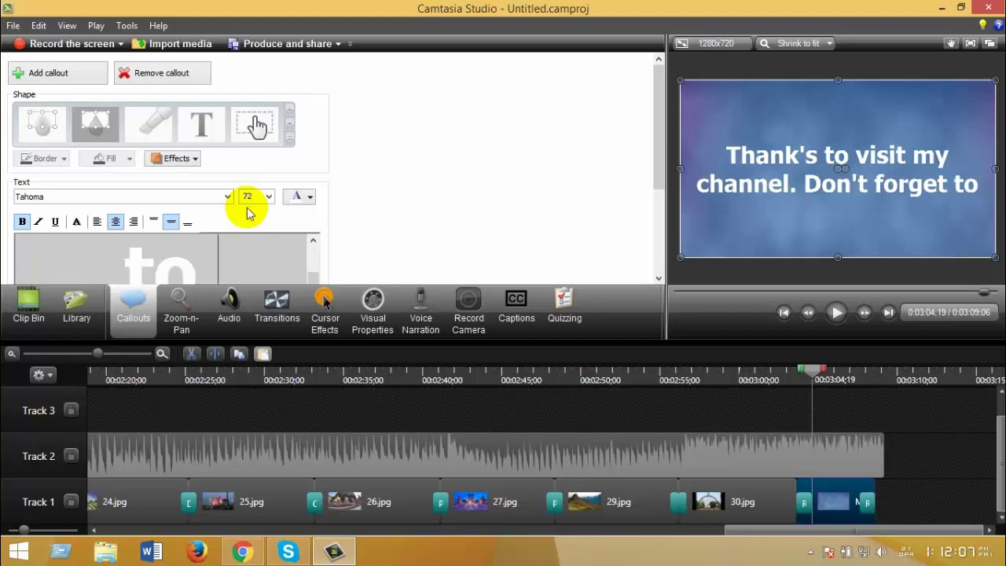
{"action": "type", "text": "su"}
{"action": "type", "text": "bsc"}
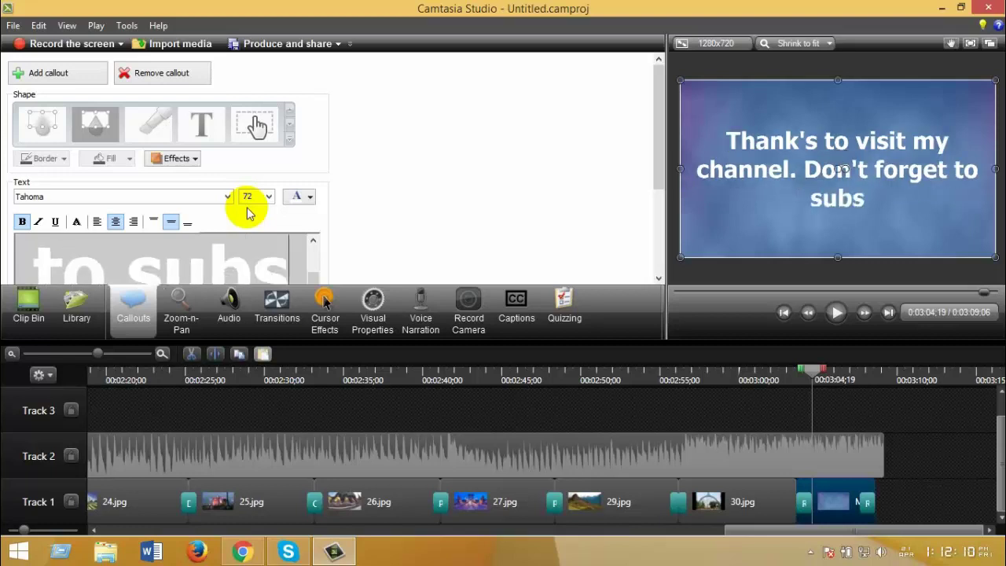
{"action": "type", "text": "ri"}
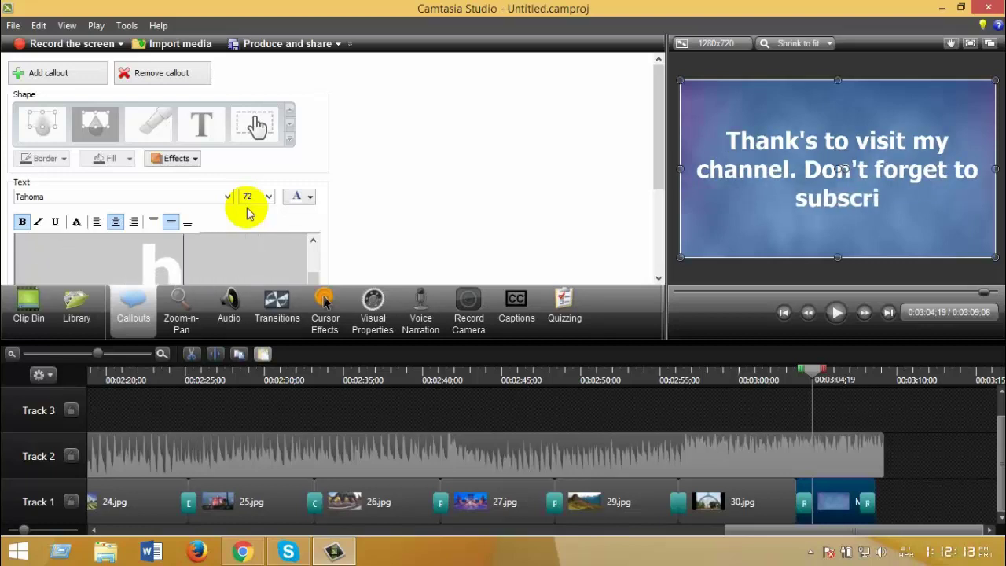
{"action": "type", "text": "be"}
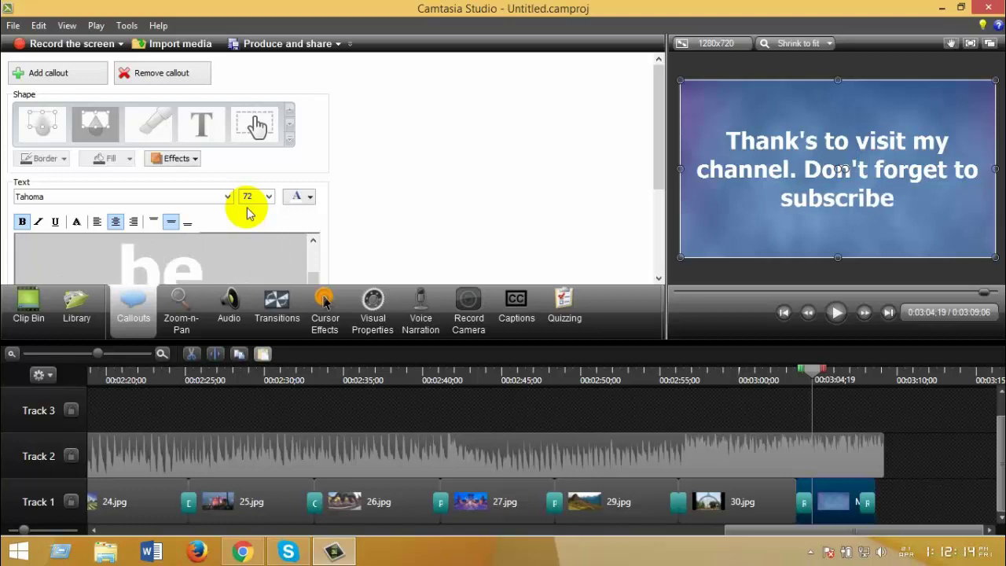
{"action": "type", "text": " the"}
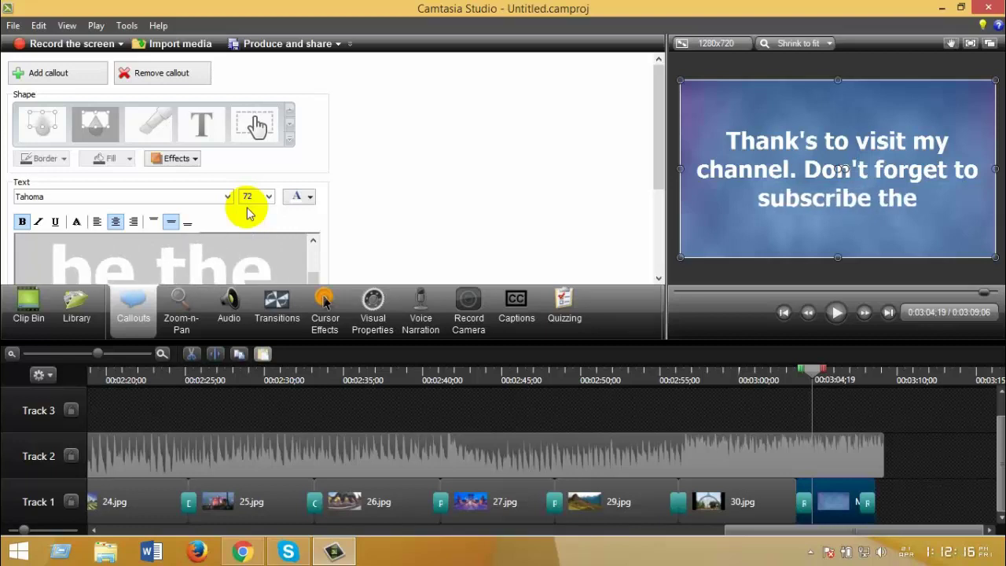
{"action": "type", "text": " channel"}
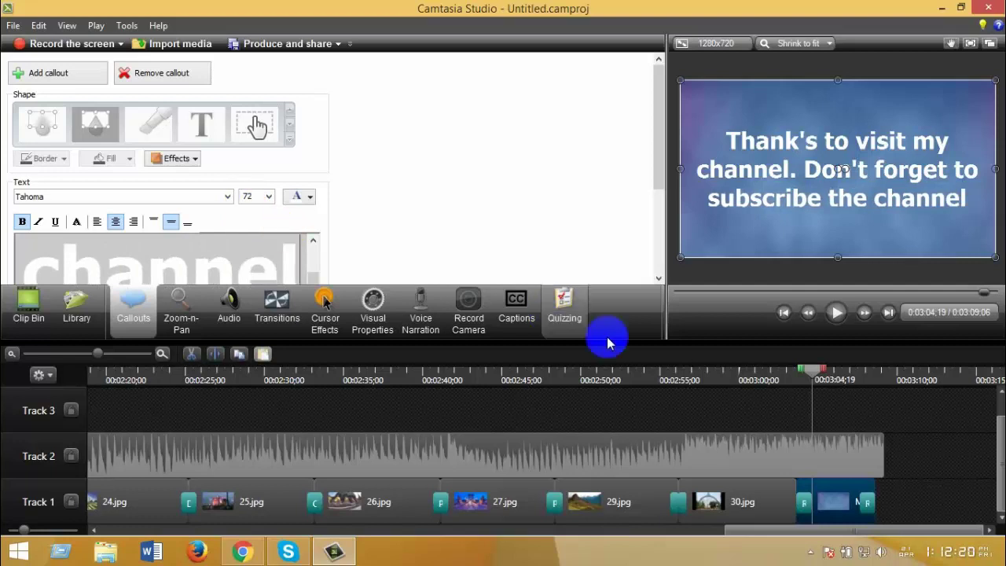
Step: Trim the end of the music clip on Track 2 so it finishes together with the closing title on Track 1
{"action": "left_click", "coordinate": [884, 456]}
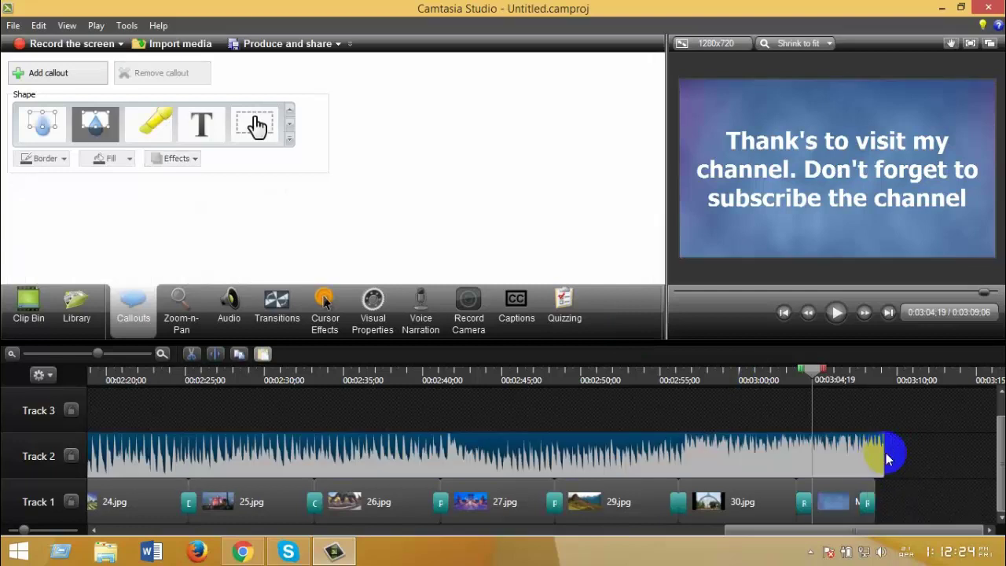
{"action": "left_click_drag", "start_coordinate": [887, 457], "coordinate": [879, 459]}
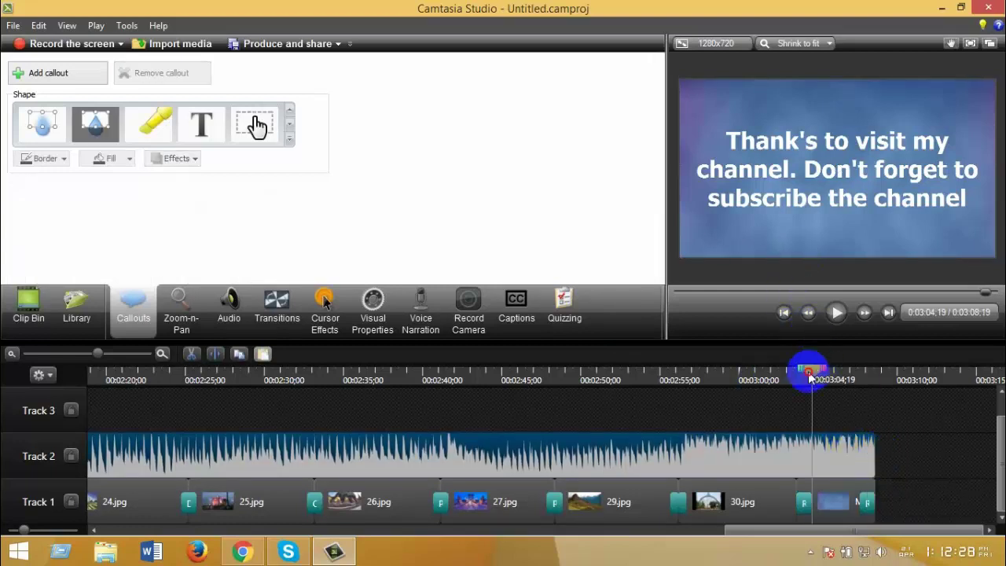
{"action": "left_click_drag", "start_coordinate": [812, 378], "coordinate": [880, 382]}
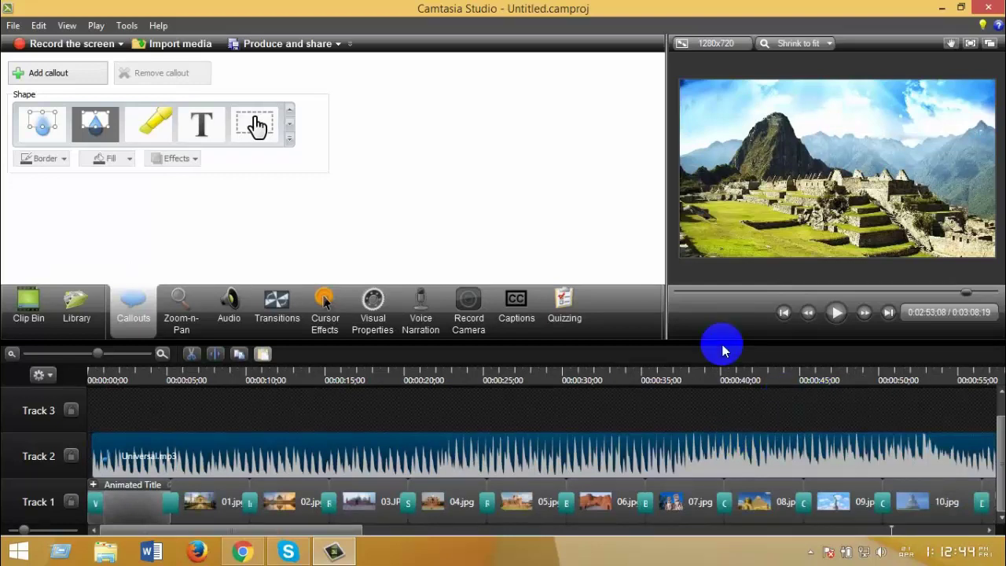
Step: Start producing the video with the "MP4 only (up to 720p)" preset and continue to the file name and folder settings
{"action": "left_click", "coordinate": [276, 45]}
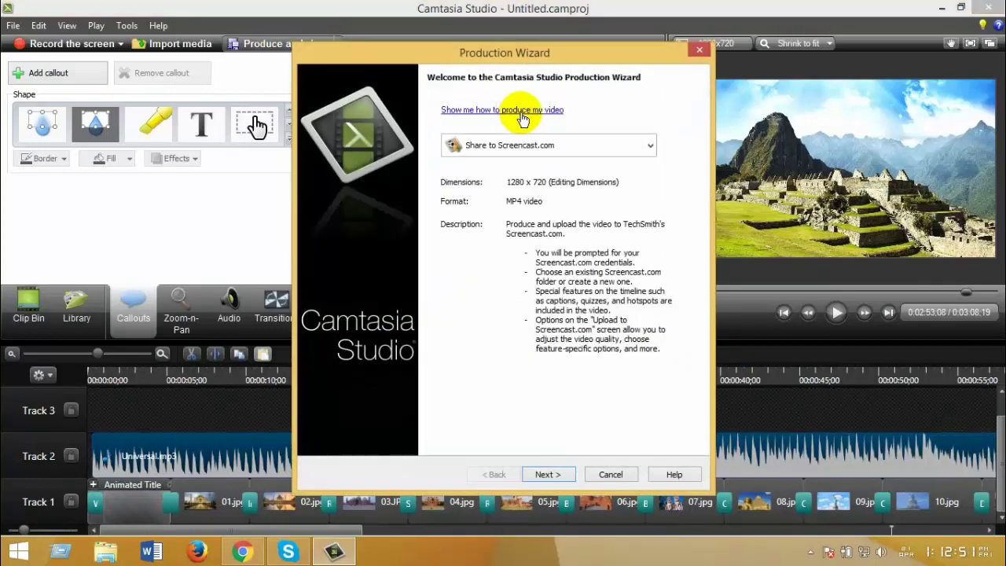
{"action": "left_click", "coordinate": [550, 146]}
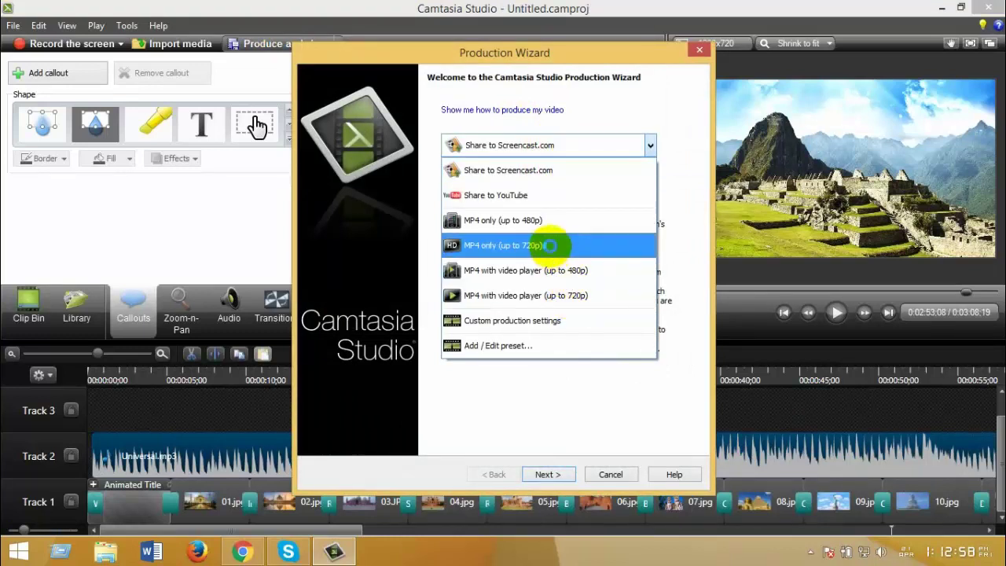
{"action": "left_click", "coordinate": [554, 249]}
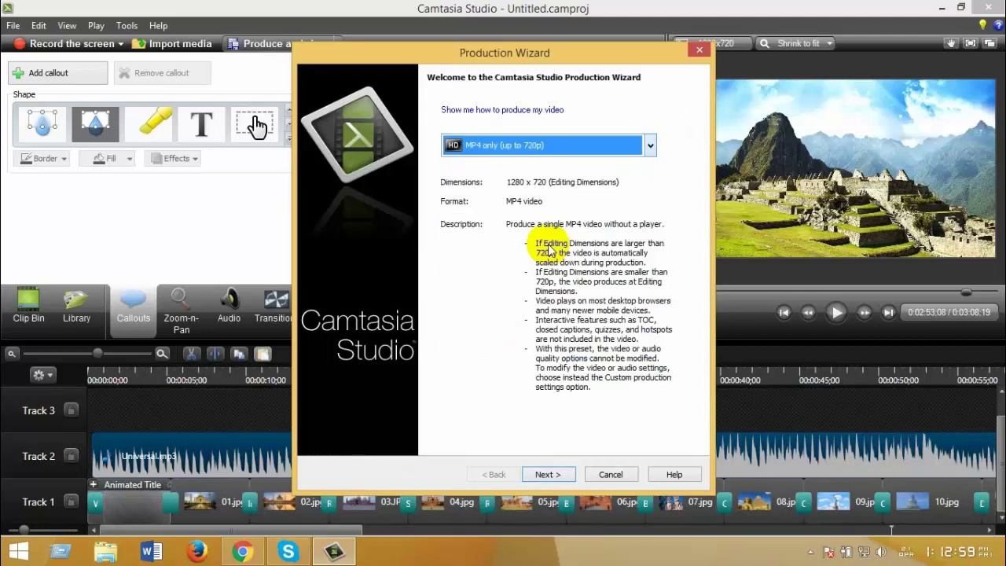
{"action": "left_click", "coordinate": [548, 476]}
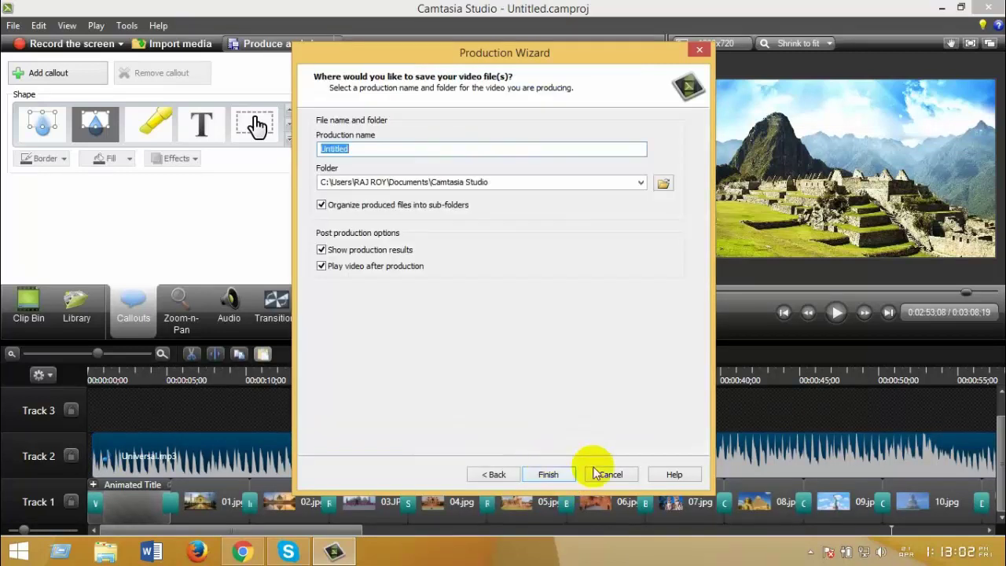
Step: Name the production Untitled8, keep the default folder and options, and start rendering the video
{"action": "left_click", "coordinate": [377, 149]}
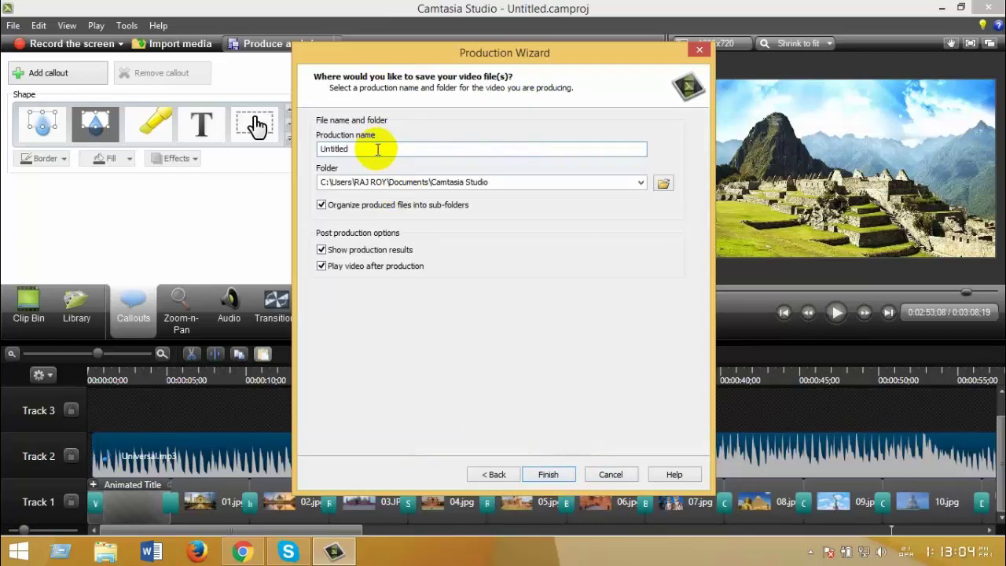
{"action": "type", "text": "2"}
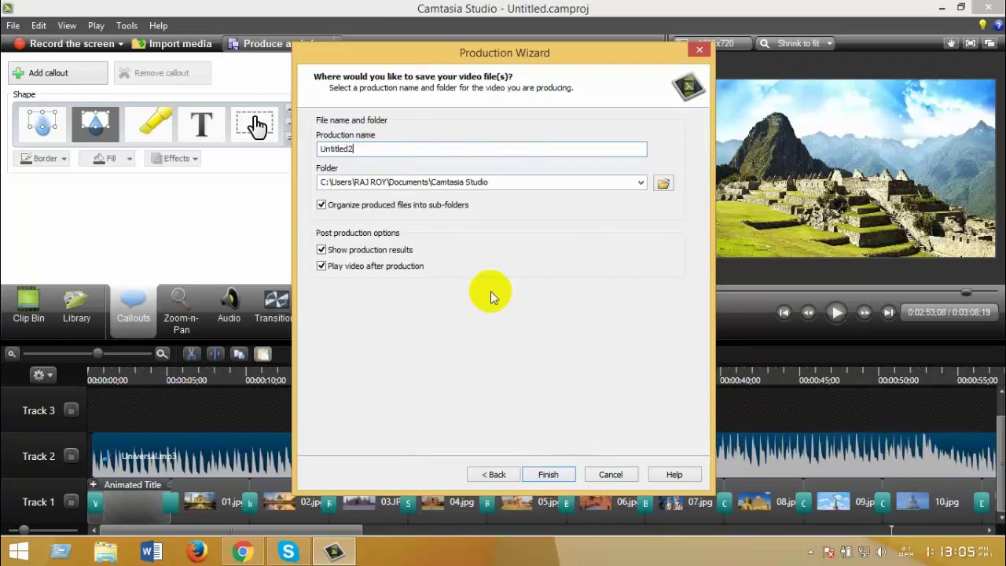
{"action": "left_click", "coordinate": [366, 150]}
{"action": "key", "text": "BackSpace"}
{"action": "type", "text": "8"}
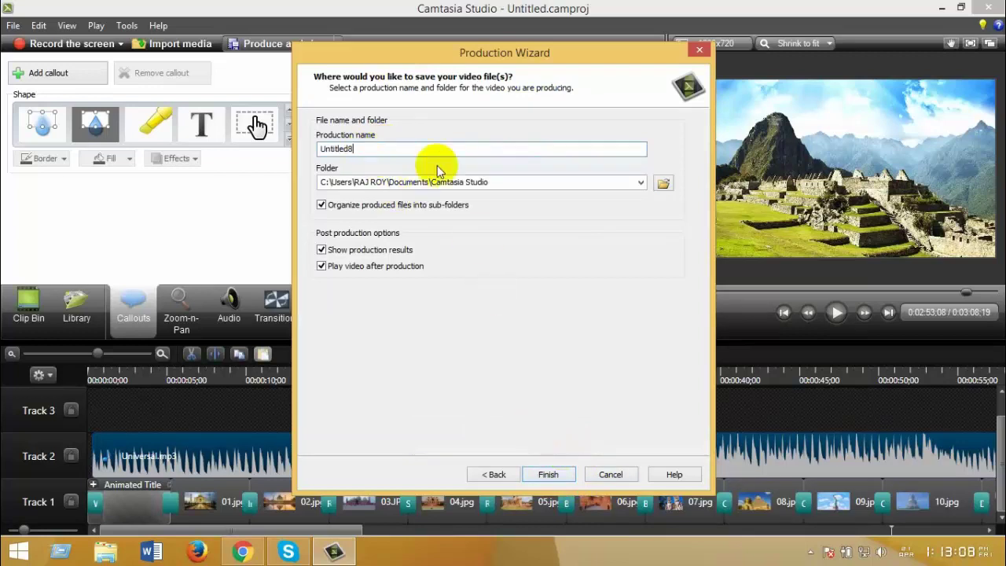
{"action": "left_click", "coordinate": [550, 472]}
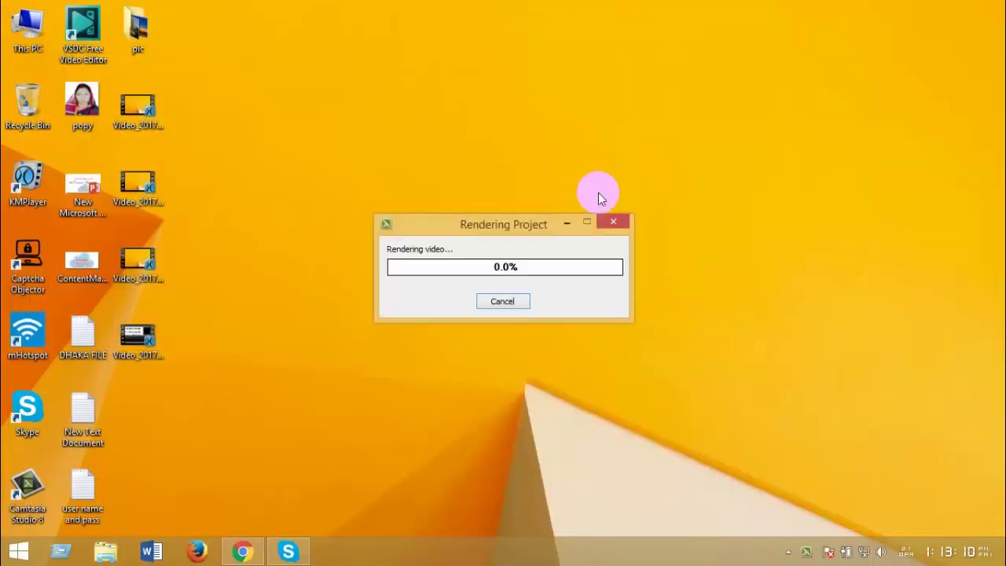